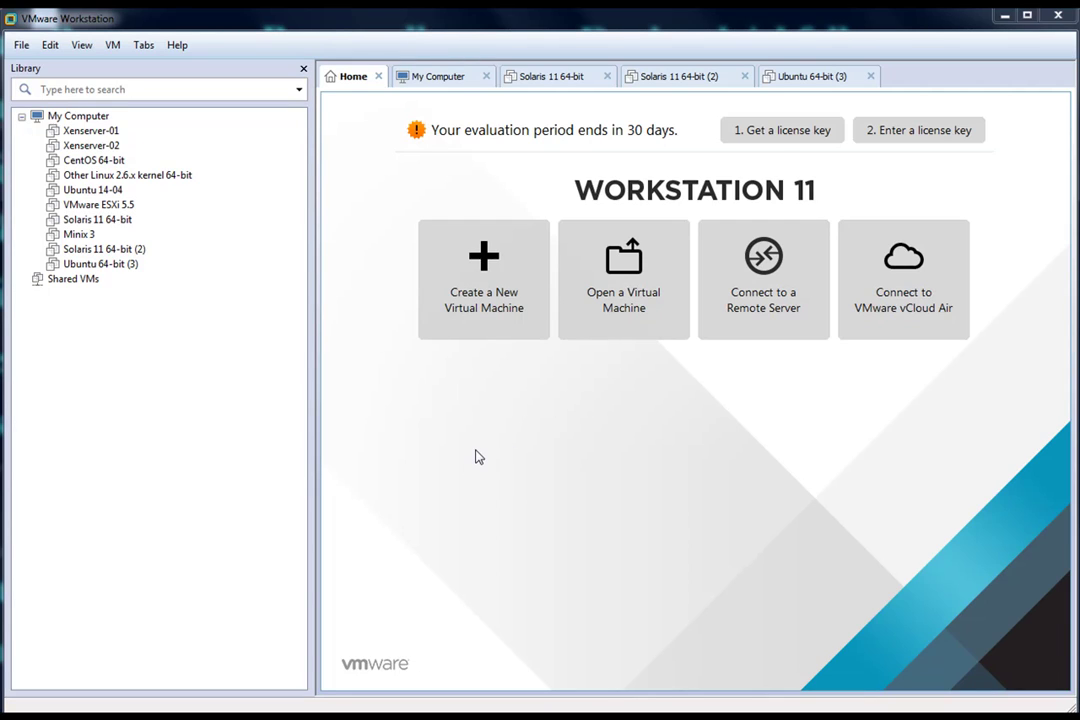
Step: Start creating a new virtual machine using the Custom (advanced) configuration
{"action": "left_click", "coordinate": [483, 285]}
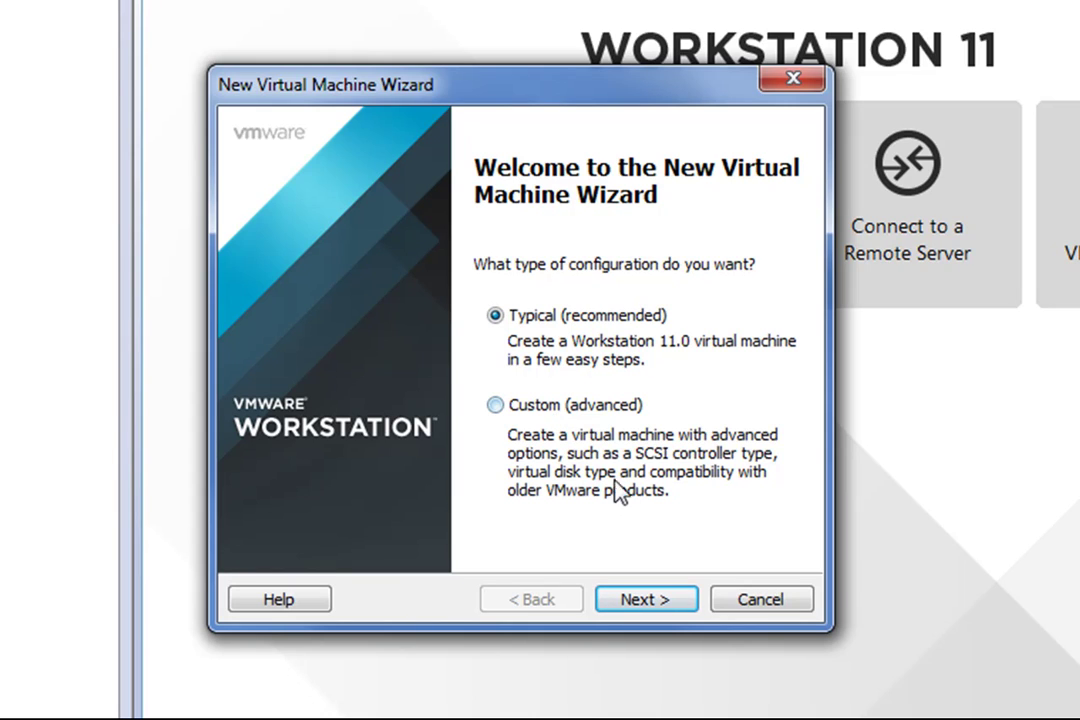
{"action": "left_click", "coordinate": [497, 406]}
{"action": "left_click", "coordinate": [668, 608]}
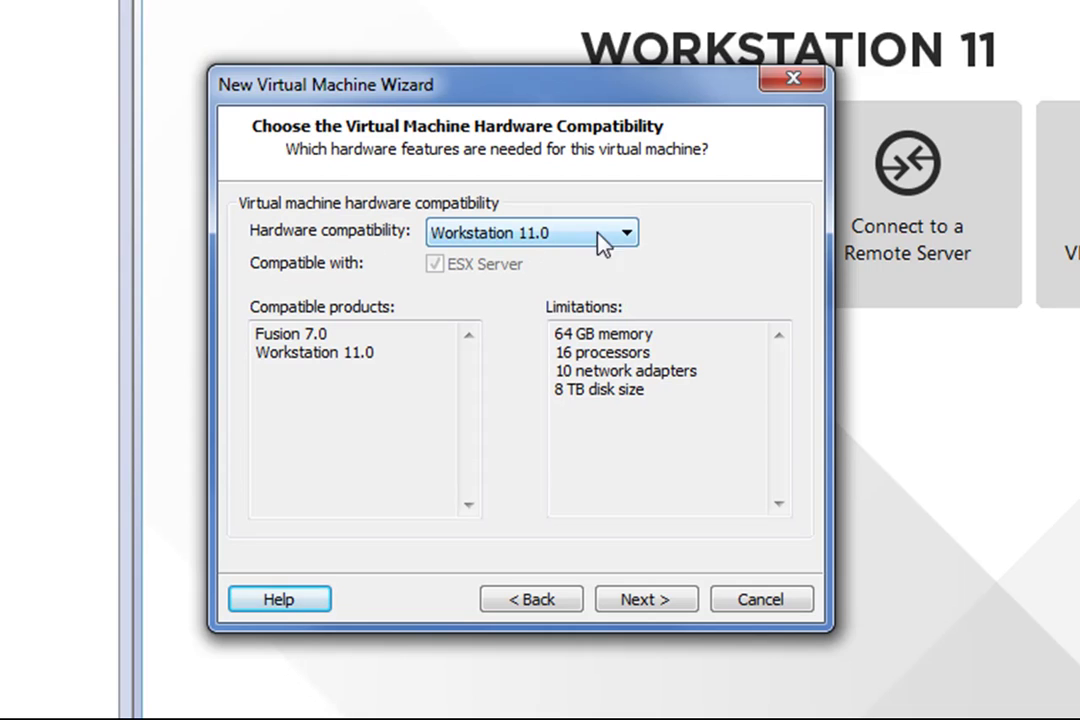
Step: Check the limitations of Workstation 9.0 compatibility and set the hardware compatibility to Workstation 11.0
{"action": "left_click", "coordinate": [627, 236]}
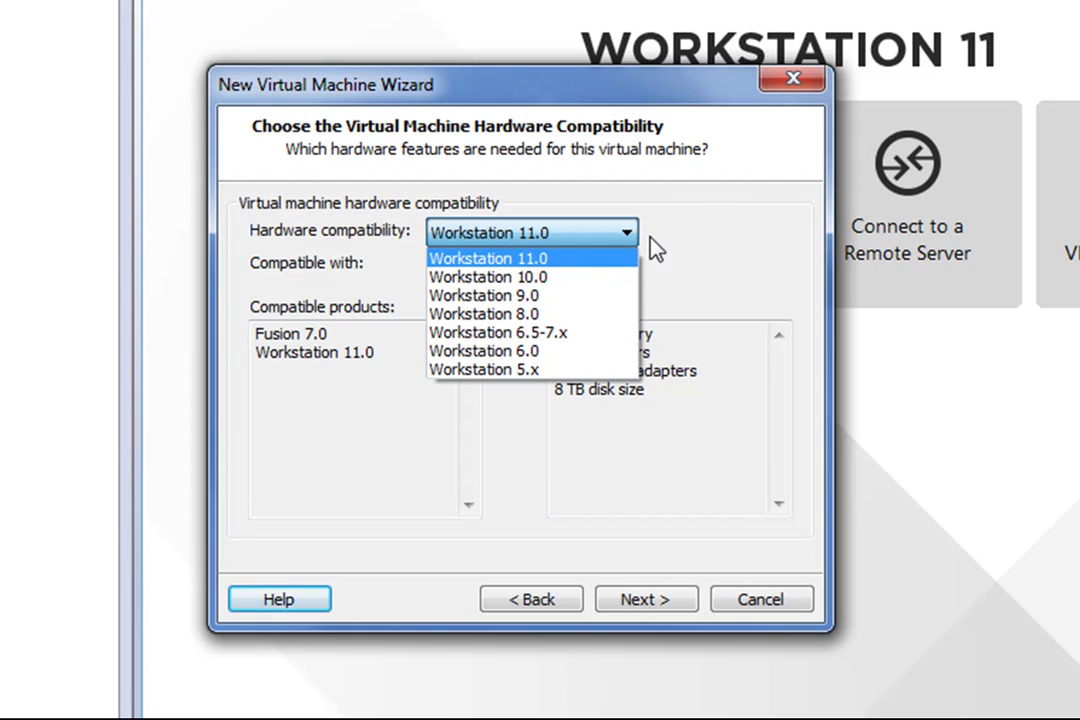
{"action": "left_click", "coordinate": [553, 296]}
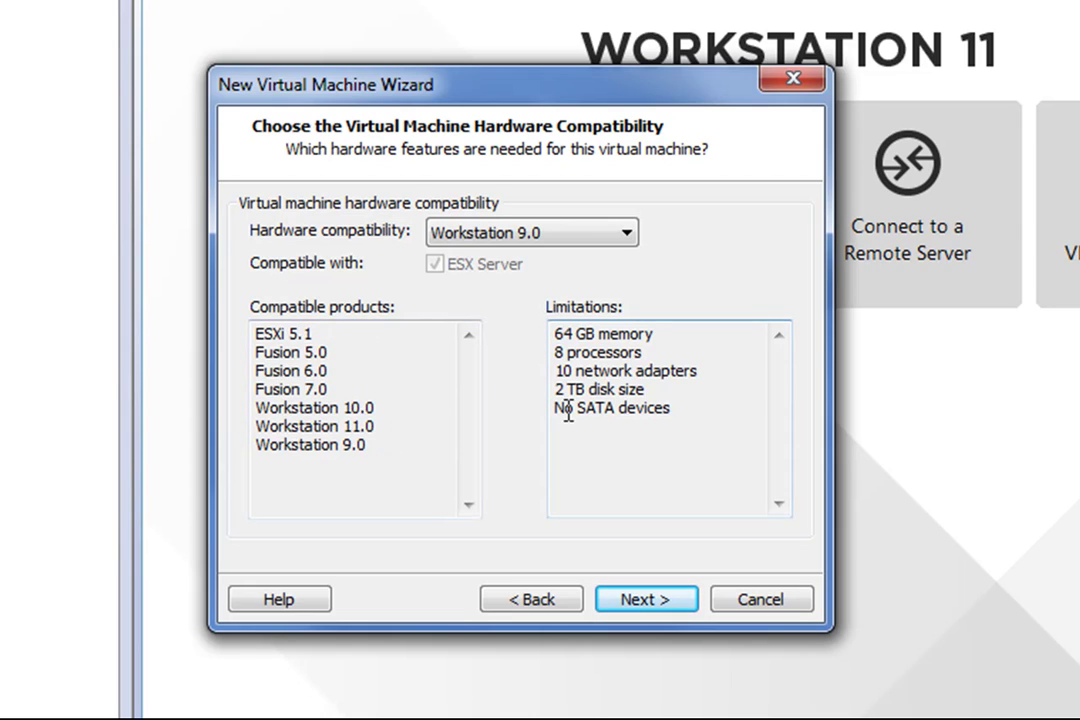
{"action": "left_click", "coordinate": [629, 232]}
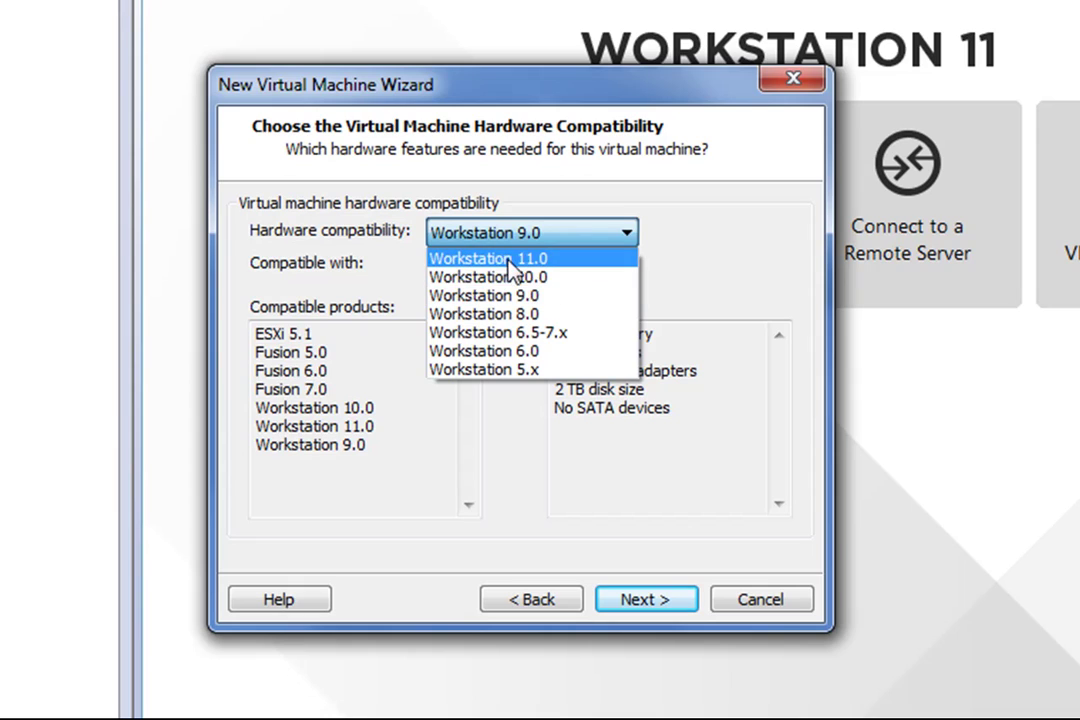
{"action": "left_click", "coordinate": [468, 262]}
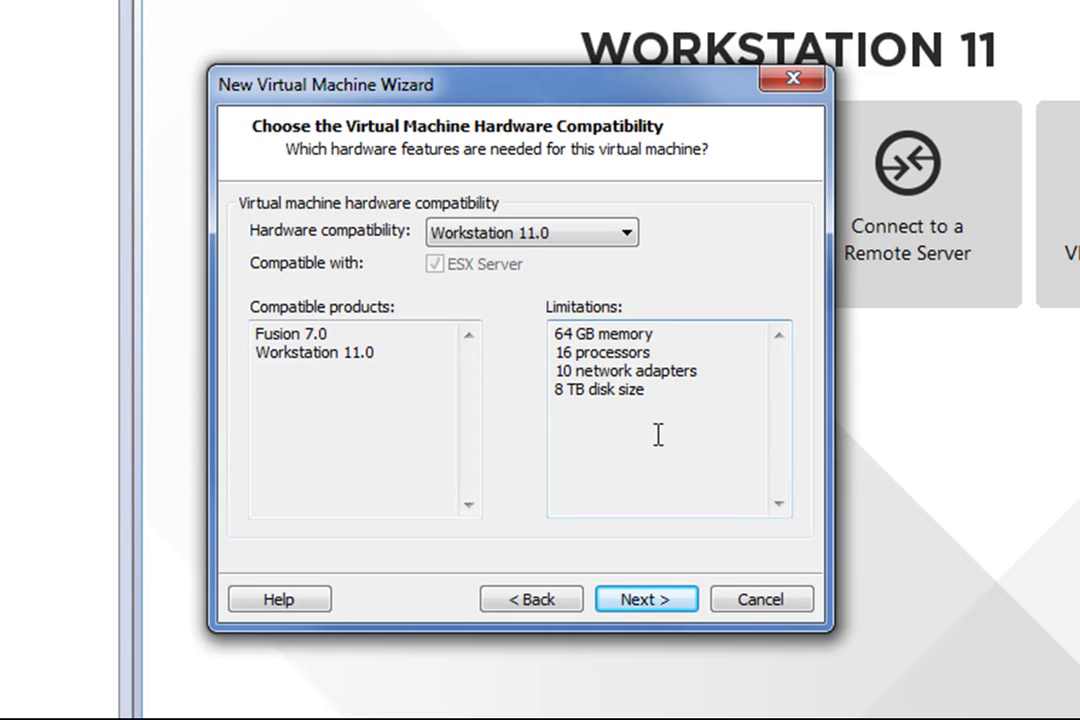
{"action": "left_click", "coordinate": [645, 599]}
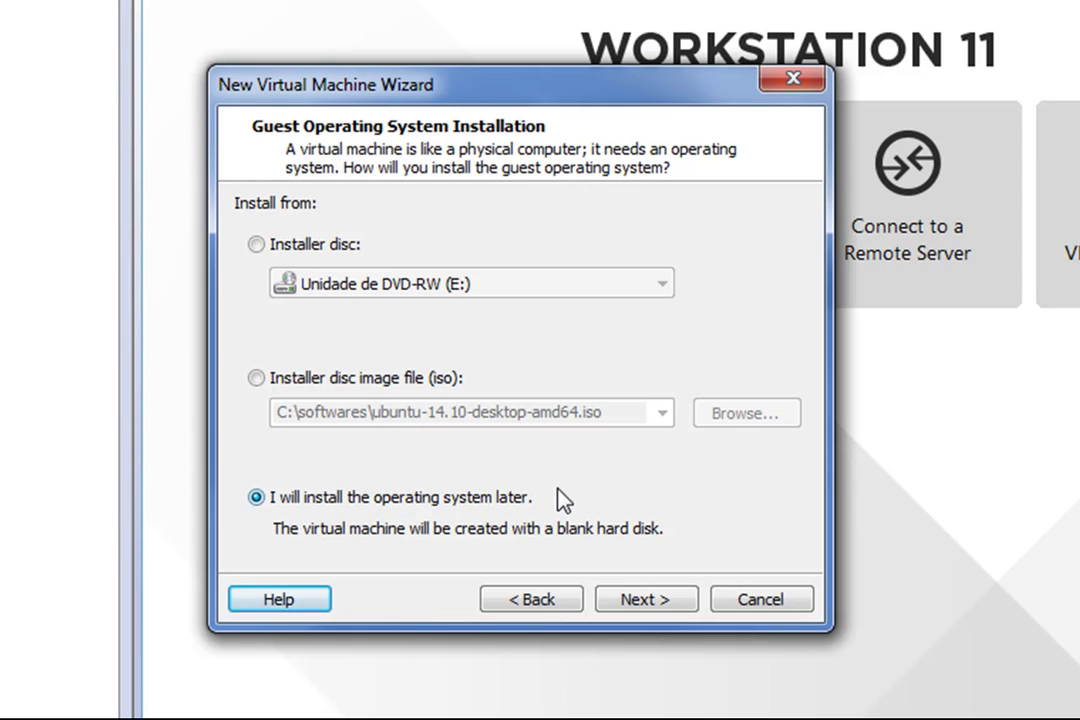
Step: Install the guest system from the disc image file ubuntu-14.04.1-desktop-amd64.iso in C:\softwares
{"action": "left_click", "coordinate": [257, 380]}
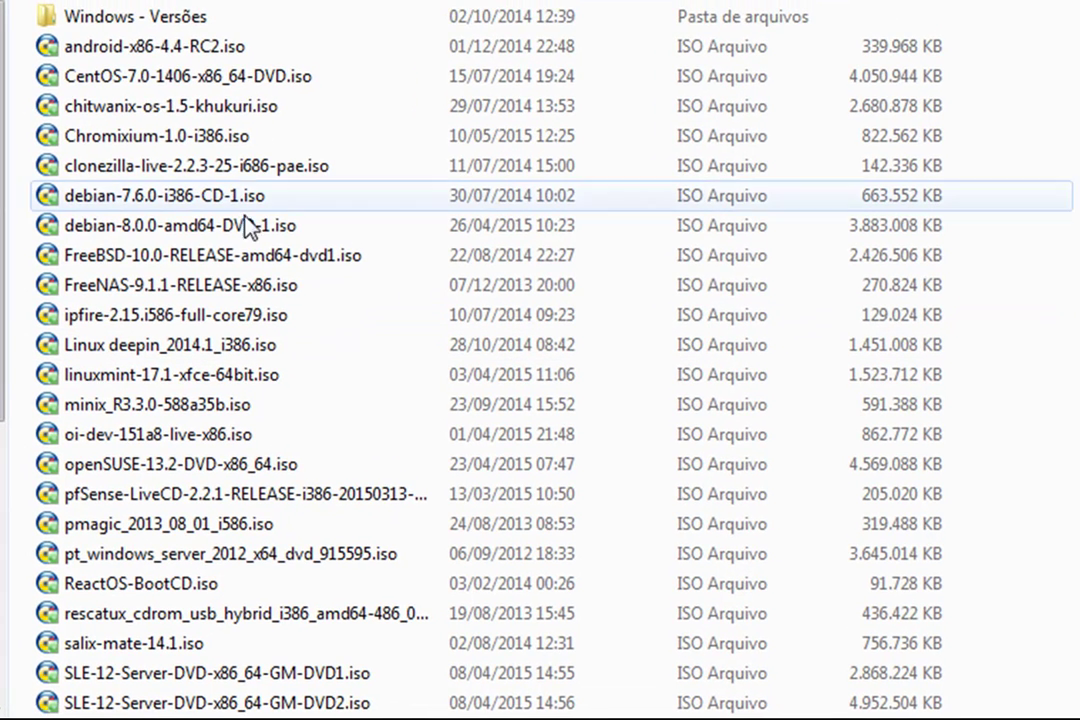
{"action": "left_click", "coordinate": [195, 380]}
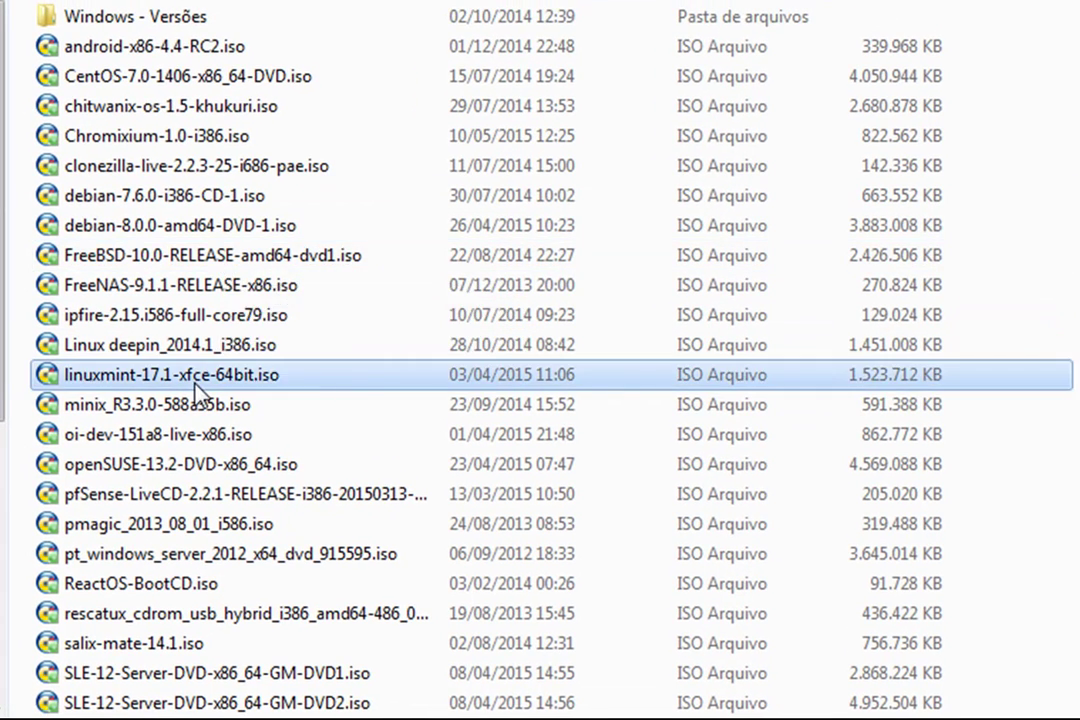
{"action": "scroll", "coordinate": [195, 383], "scroll_direction": "down", "scroll_amount": 2}
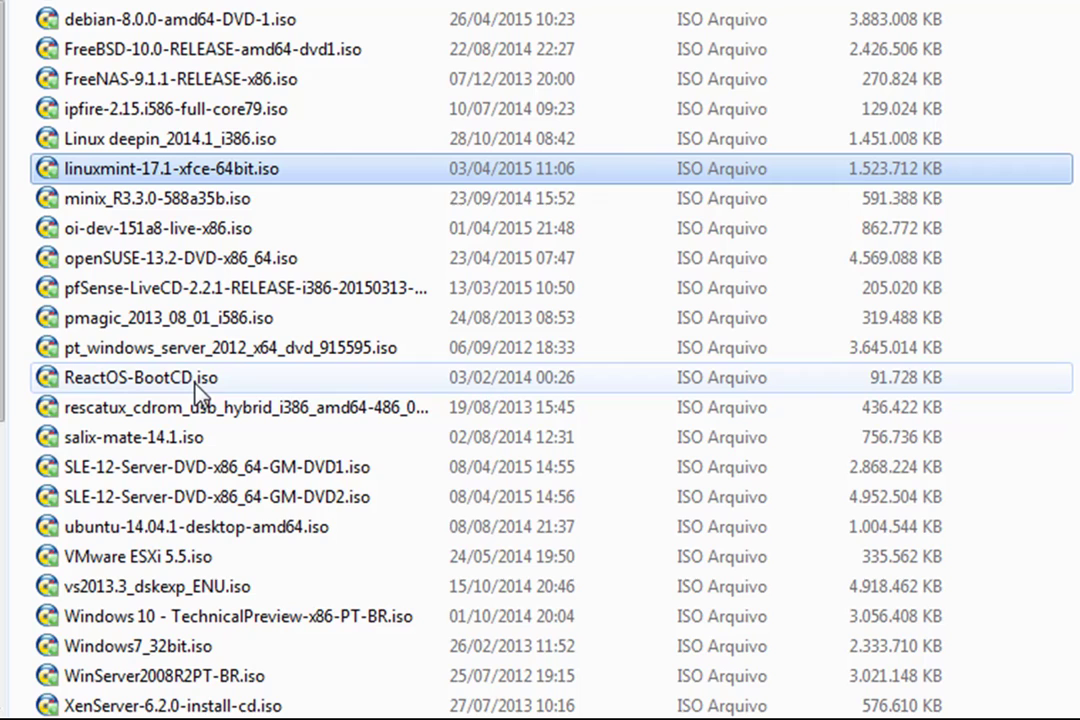
{"action": "left_click", "coordinate": [147, 533]}
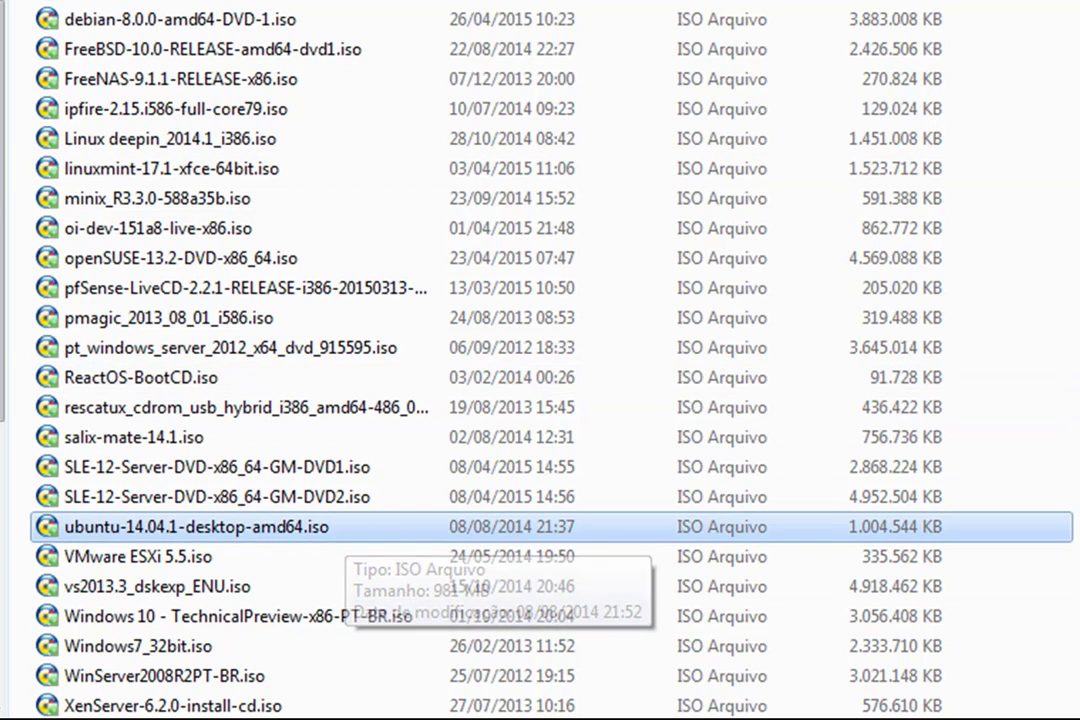
{"action": "key", "text": "Return"}
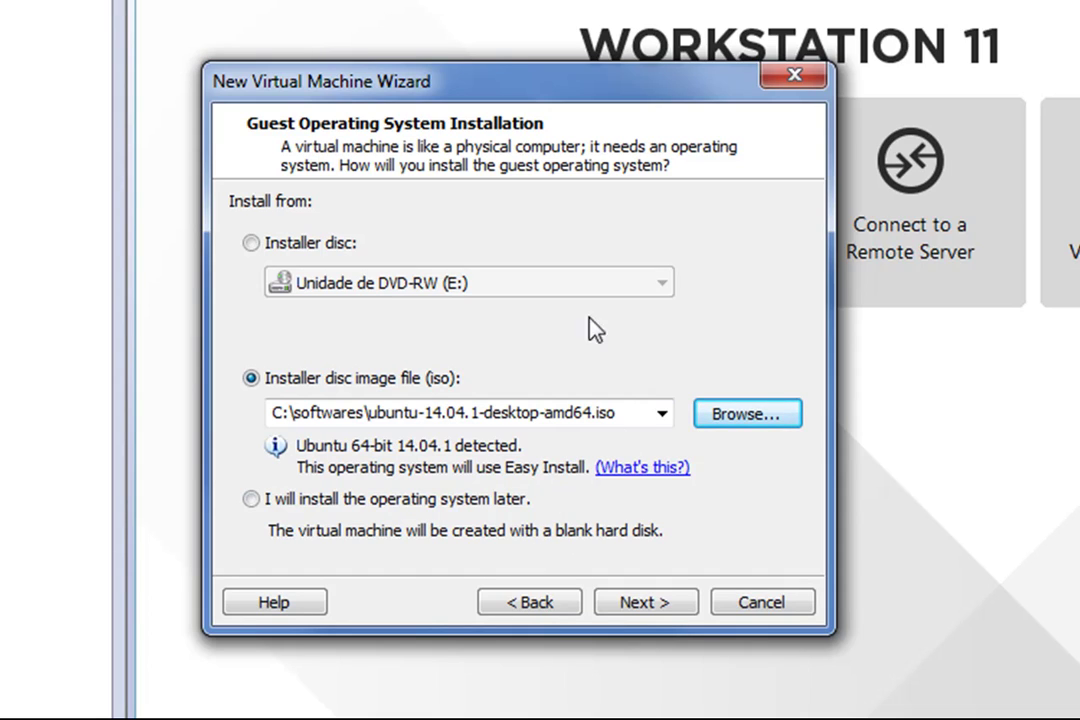
{"action": "left_click", "coordinate": [660, 604]}
Step: Fill in the Easy Install information with the full name, the user name, and the password with its confirmation
{"action": "left_click", "coordinate": [389, 231]}
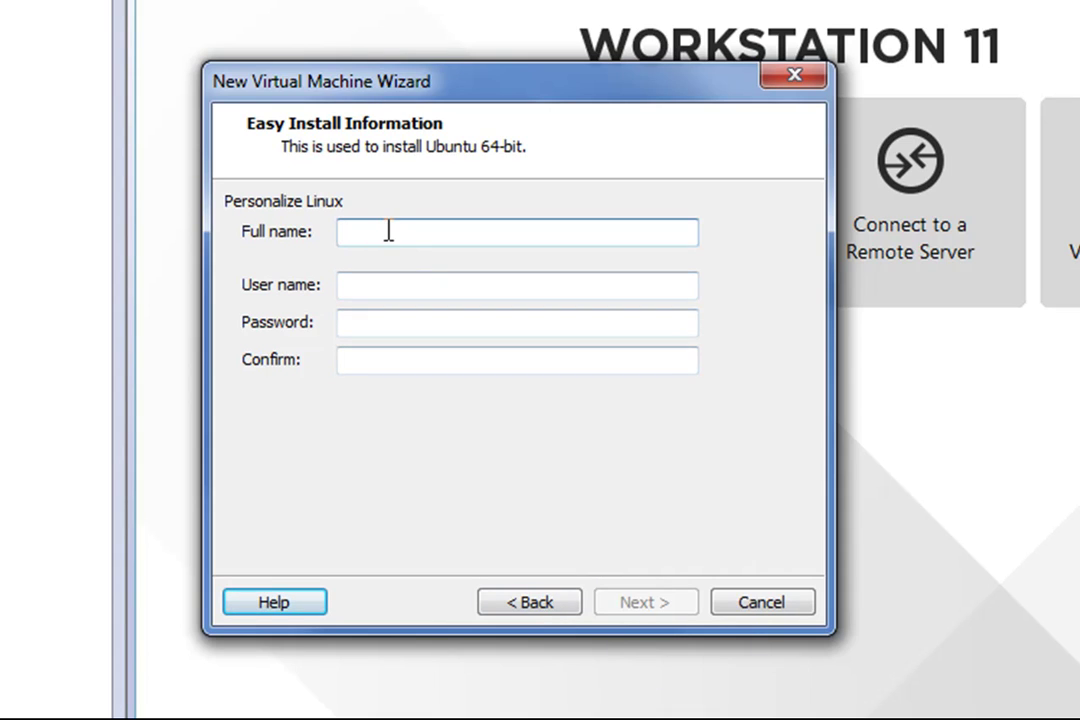
{"action": "type", "text": "Fábo"}
{"action": "key", "text": "BackSpace"}
{"action": "type", "text": "io dos Reis"}
{"action": "key", "text": "Tab"}
{"action": "type", "text": "fabio"}
{"action": "key", "text": "Tab"}
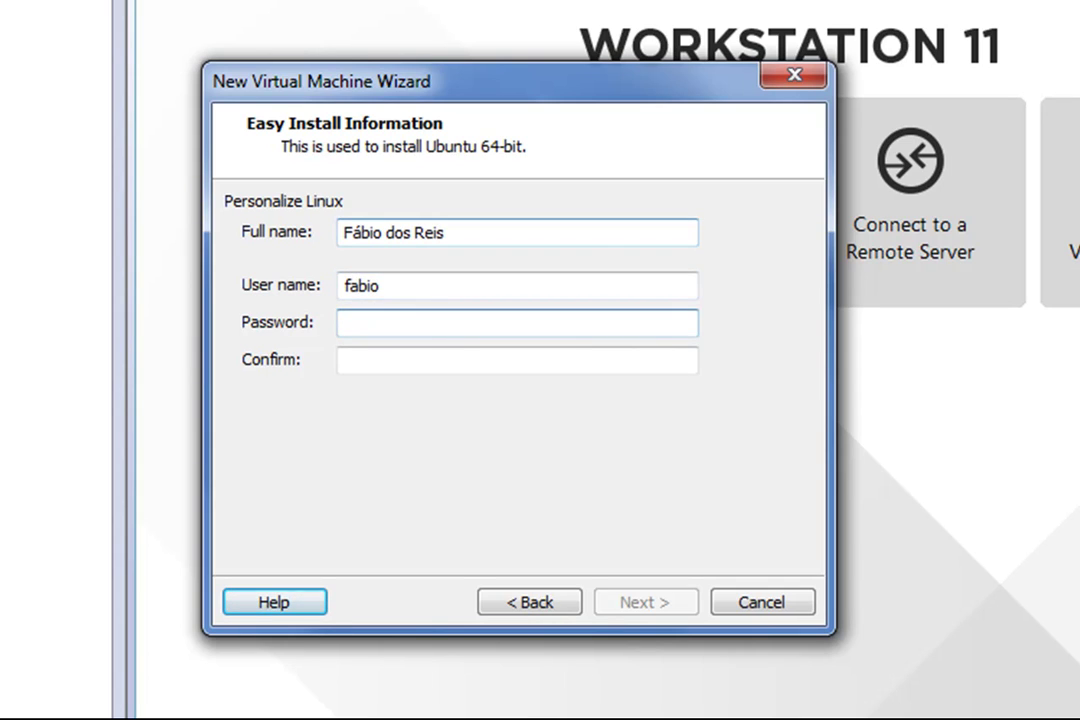
{"action": "type", "text": "********"}
{"action": "key", "text": "Tab"}
{"action": "type", "text": "********"}
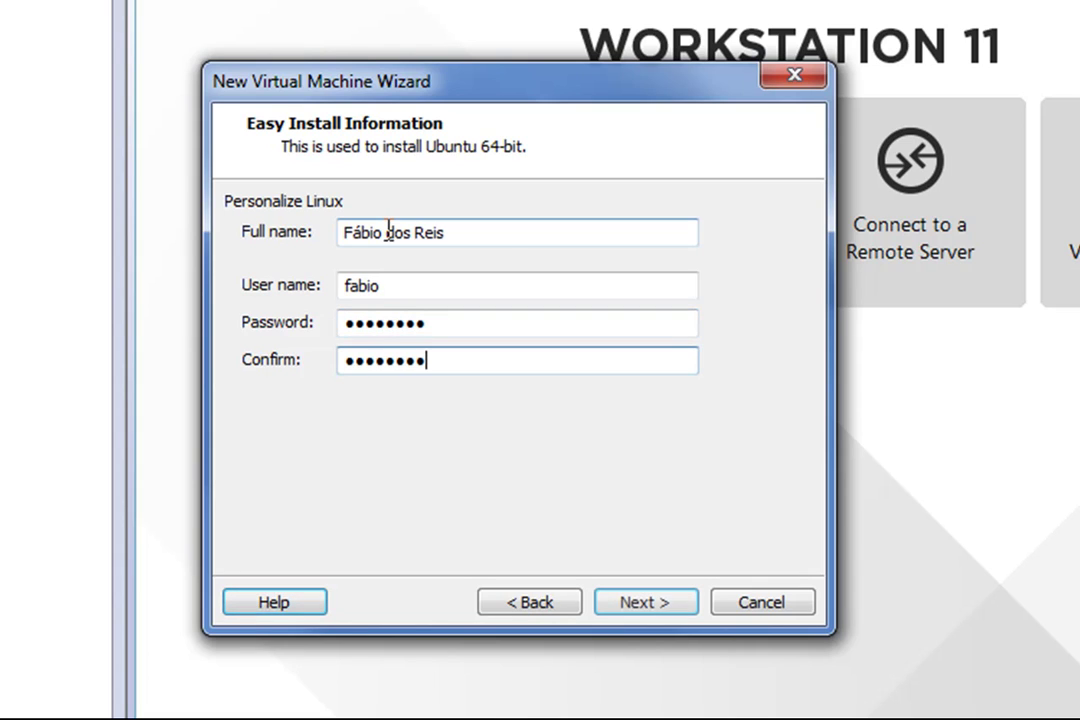
{"action": "left_click", "coordinate": [665, 607]}
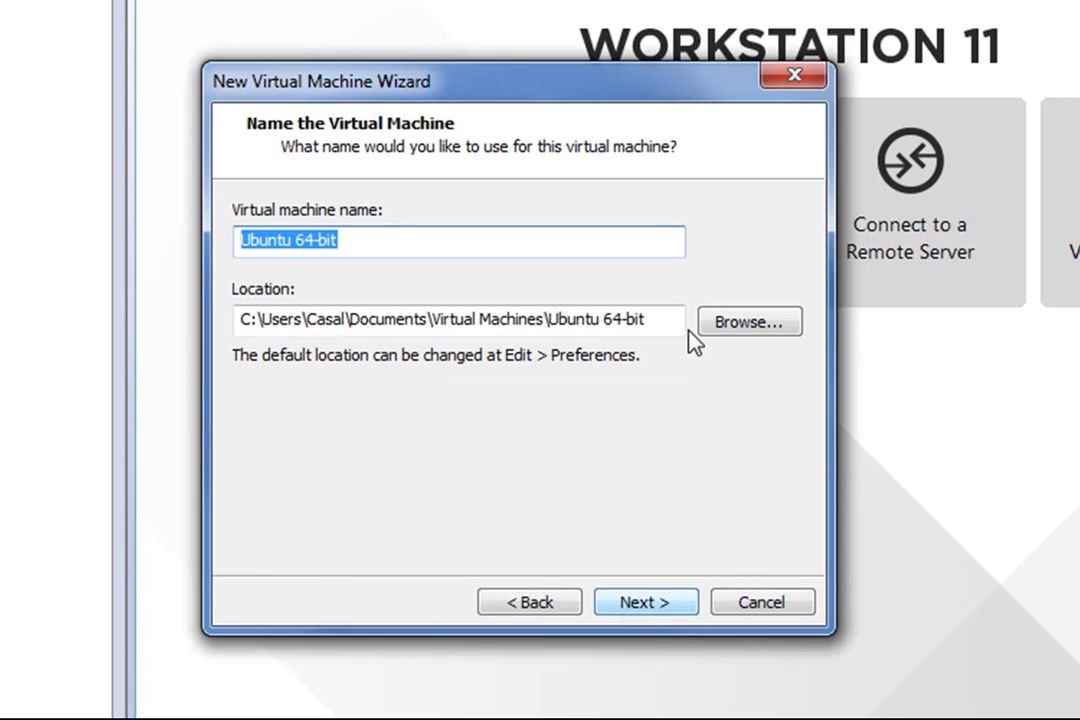
Step: Name the virtual machine "Ubuntu 14.04 64-bit" and keep the proposed location
{"action": "left_click", "coordinate": [325, 246]}
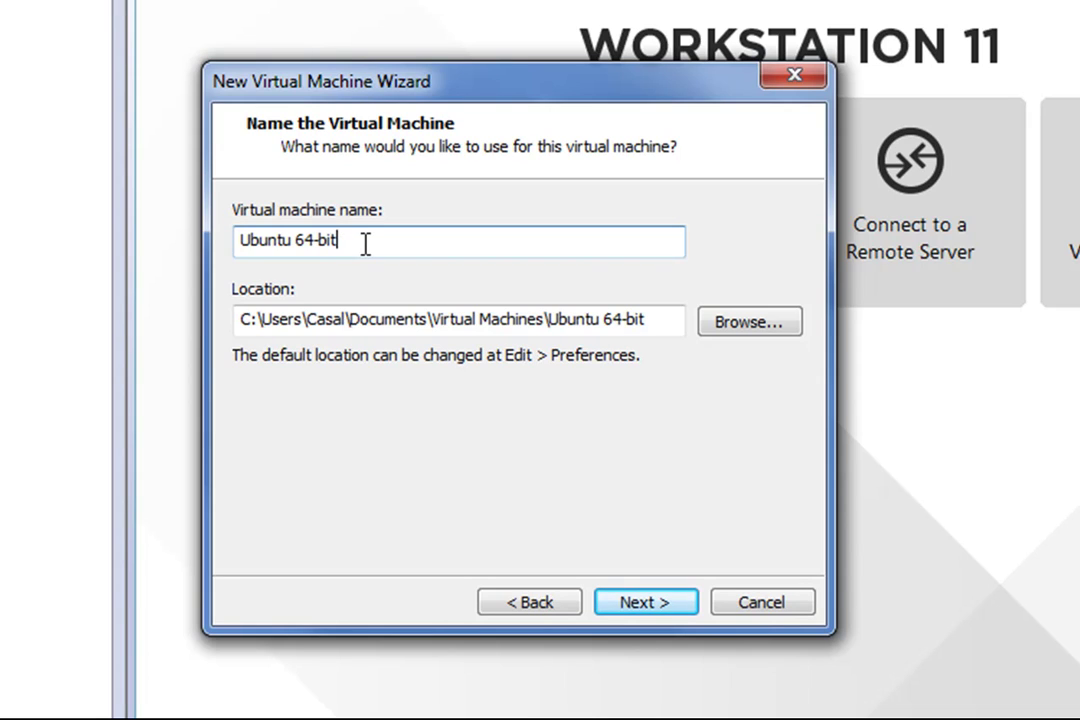
{"action": "left_click", "coordinate": [299, 247]}
{"action": "type", "text": "14.04"}
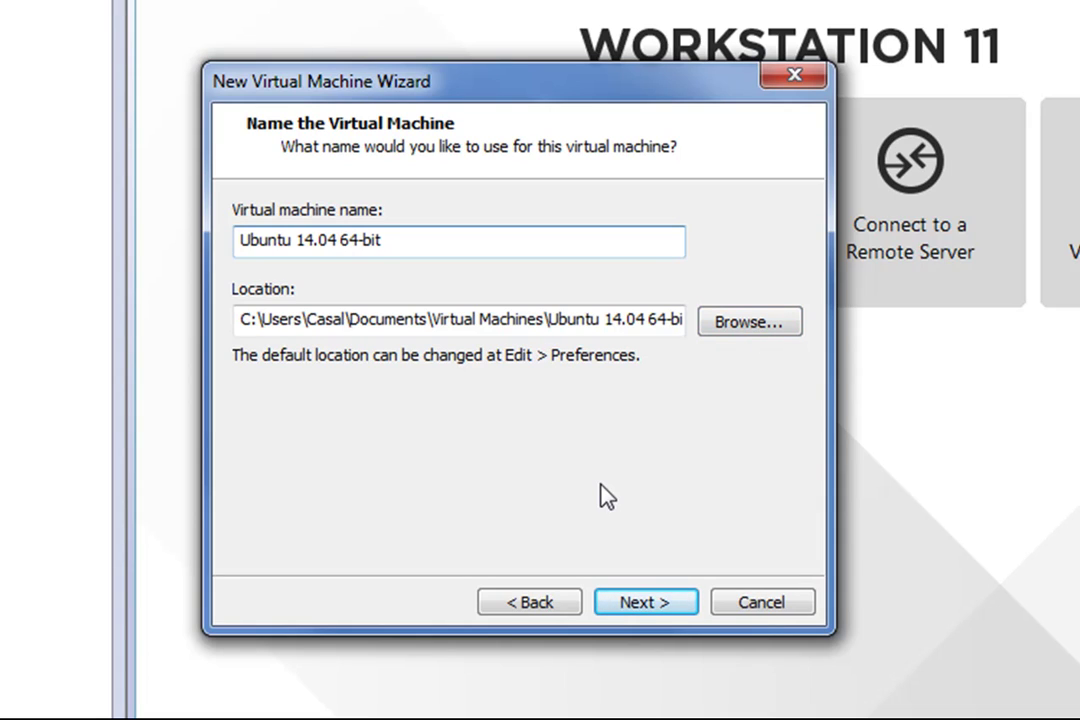
{"action": "left_click", "coordinate": [683, 605]}
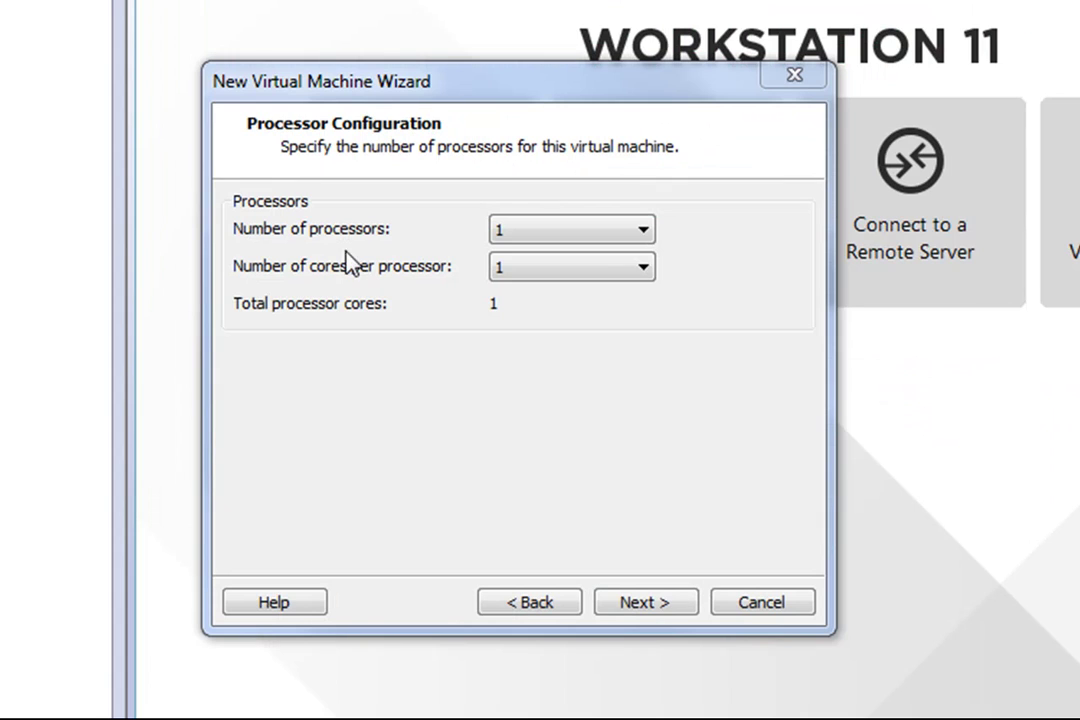
Step: Set the number of cores per processor to 2 and the virtual machine's memory to 1660 MB
{"action": "left_click", "coordinate": [630, 268]}
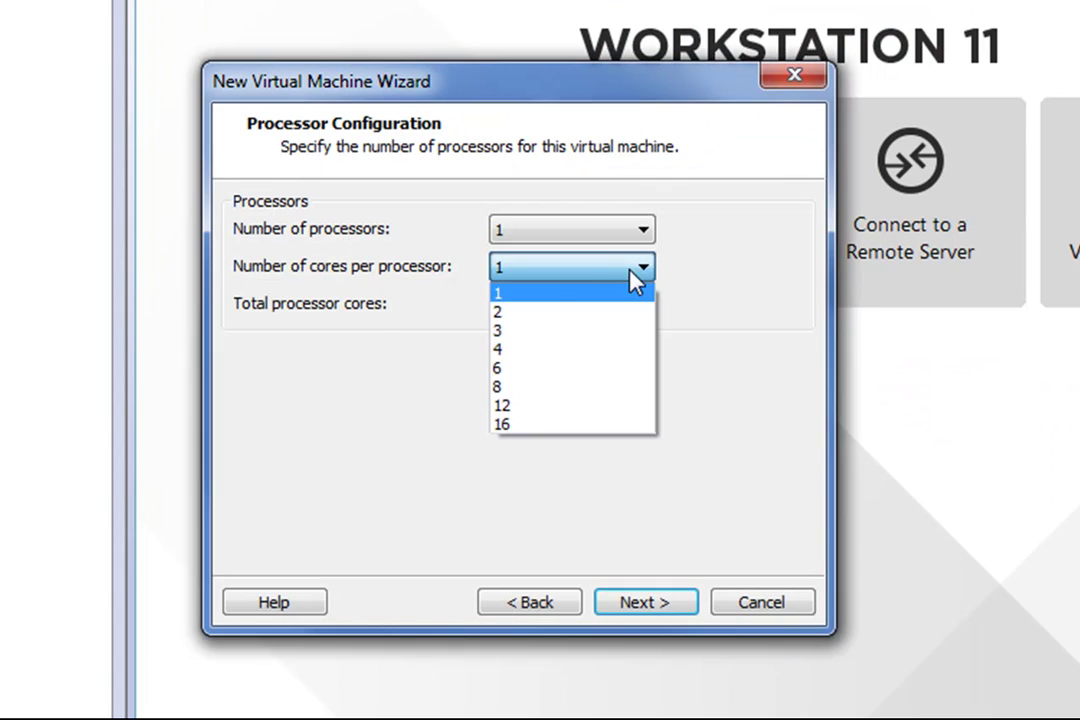
{"action": "left_click", "coordinate": [535, 312]}
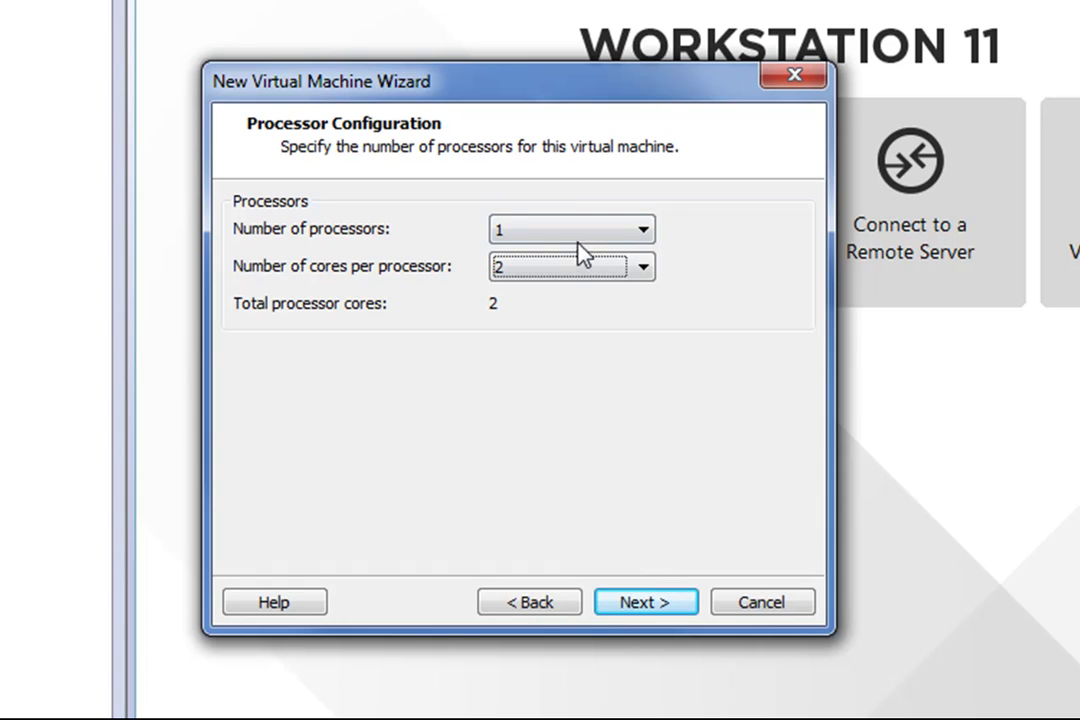
{"action": "left_click", "coordinate": [676, 610]}
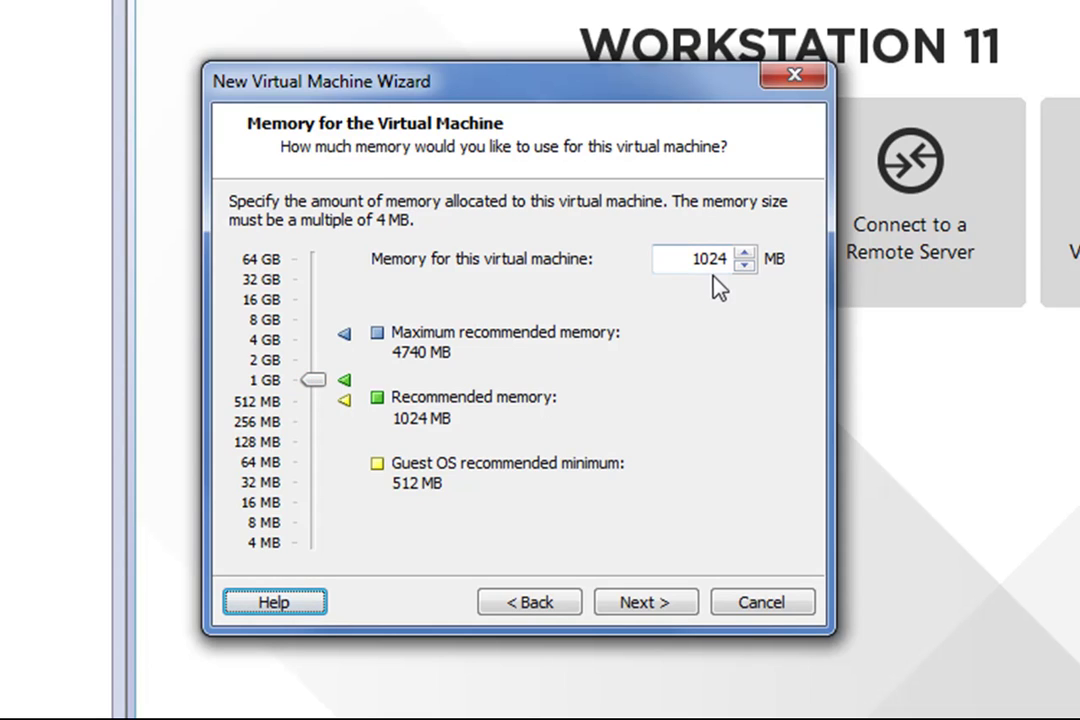
{"action": "left_click_drag", "start_coordinate": [322, 382], "coordinate": [319, 371]}
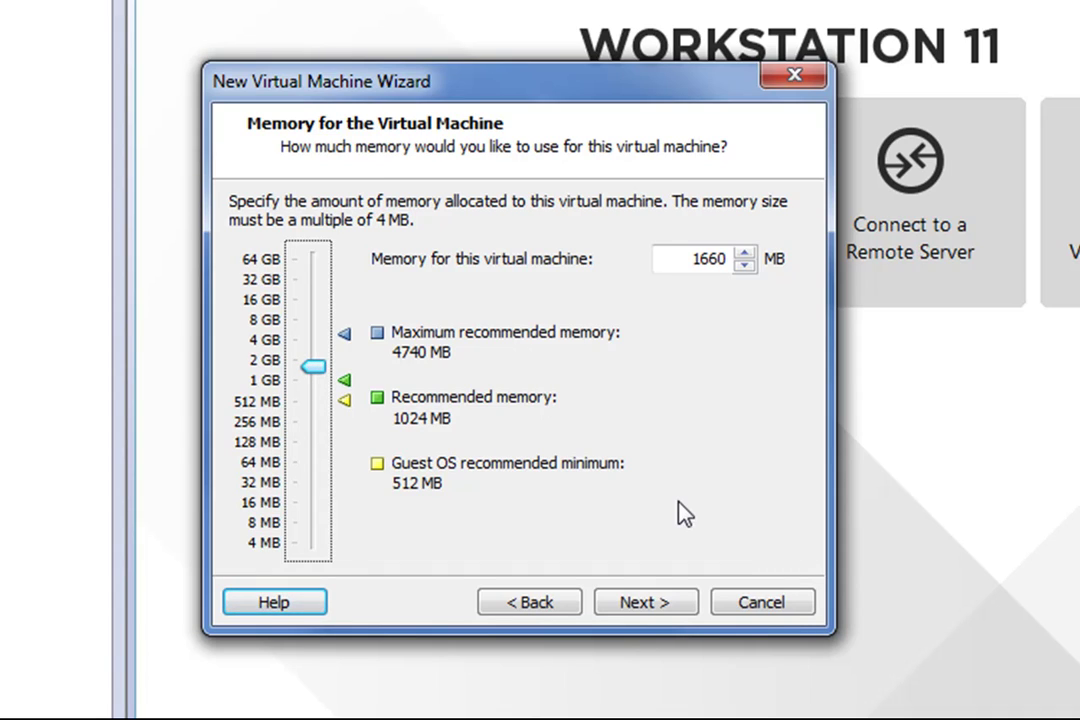
{"action": "left_click", "coordinate": [655, 606]}
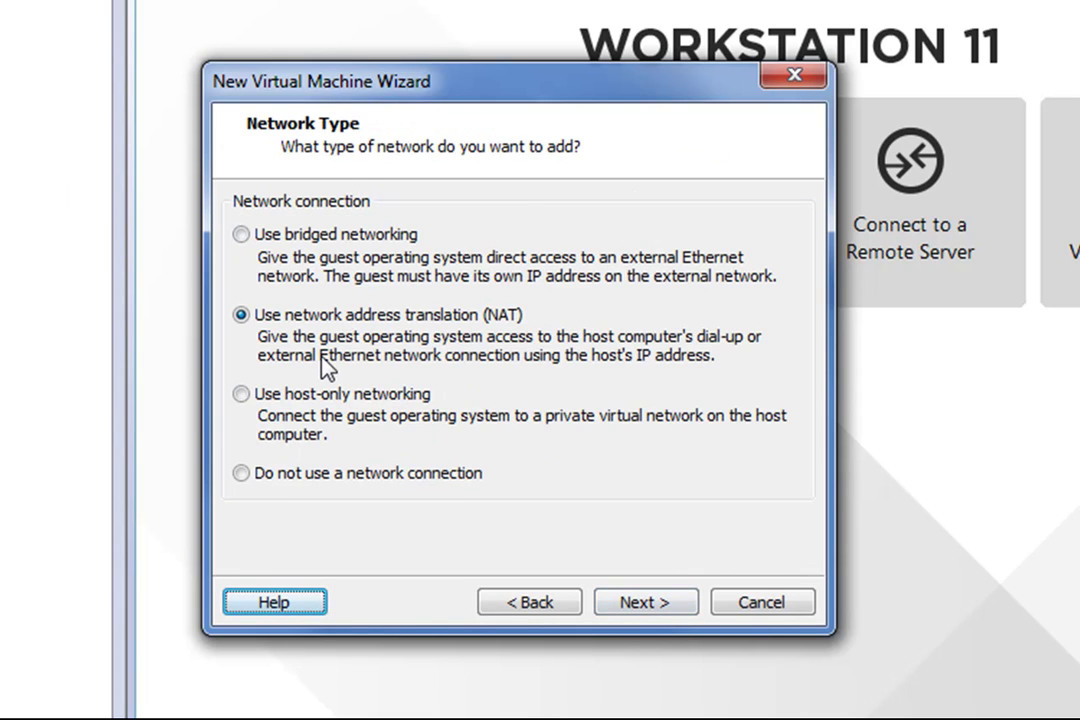
Step: Choose bridged networking for the virtual machine and accept the recommended LSI Logic SCSI controller
{"action": "left_click", "coordinate": [241, 236]}
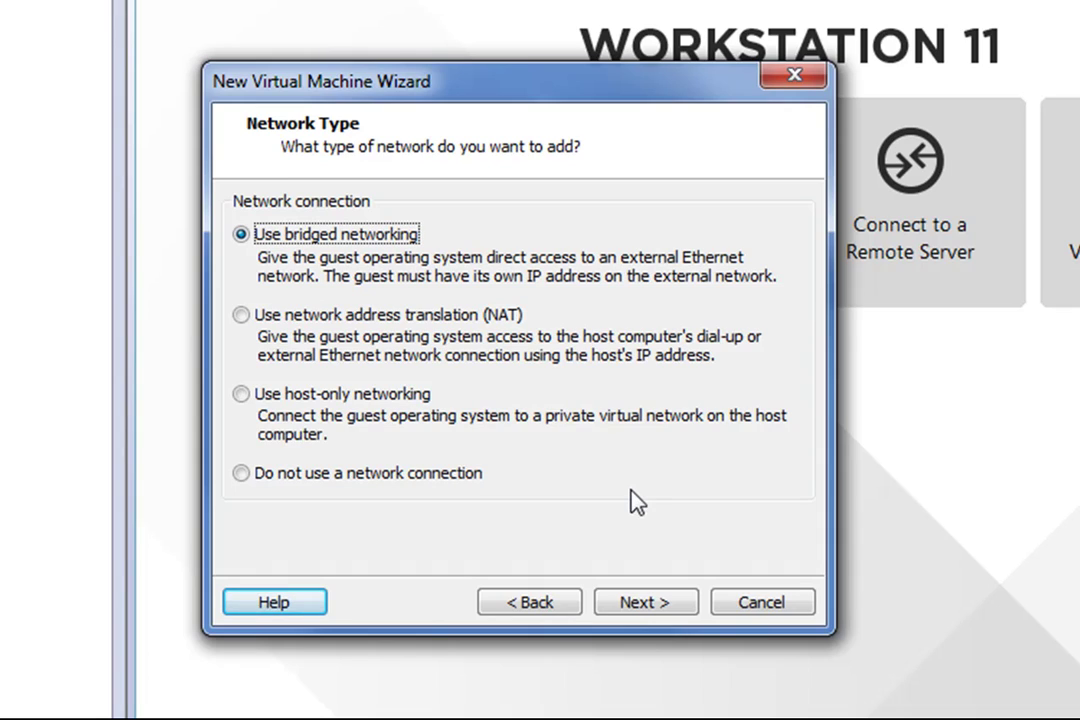
{"action": "left_click", "coordinate": [655, 606]}
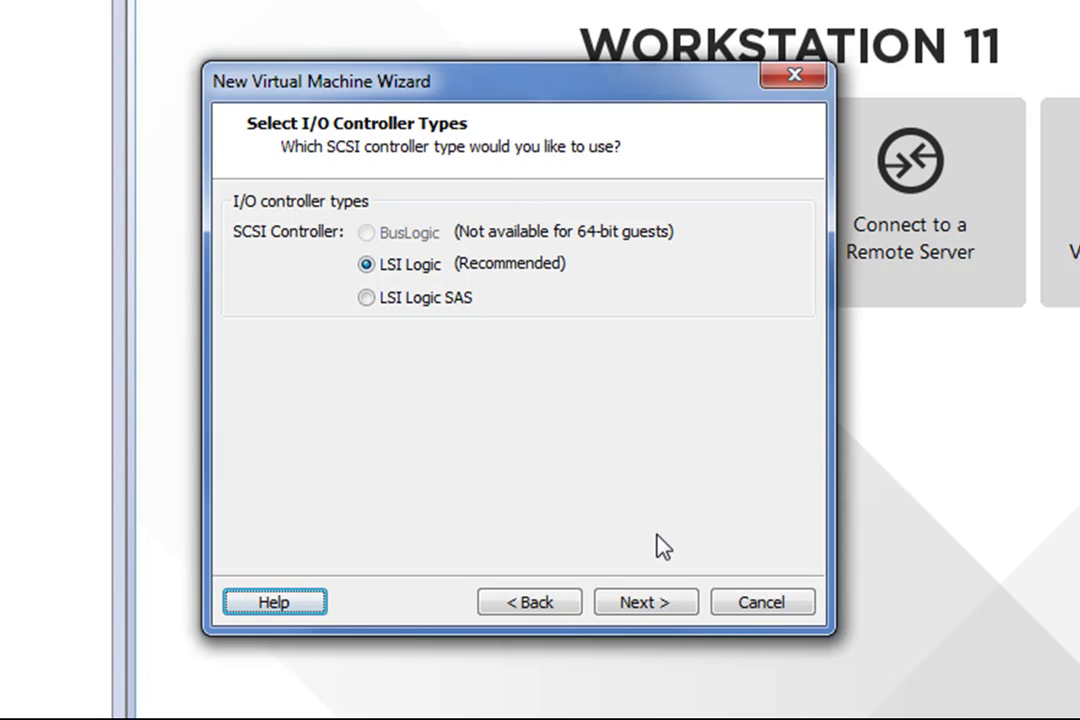
{"action": "left_click", "coordinate": [668, 603]}
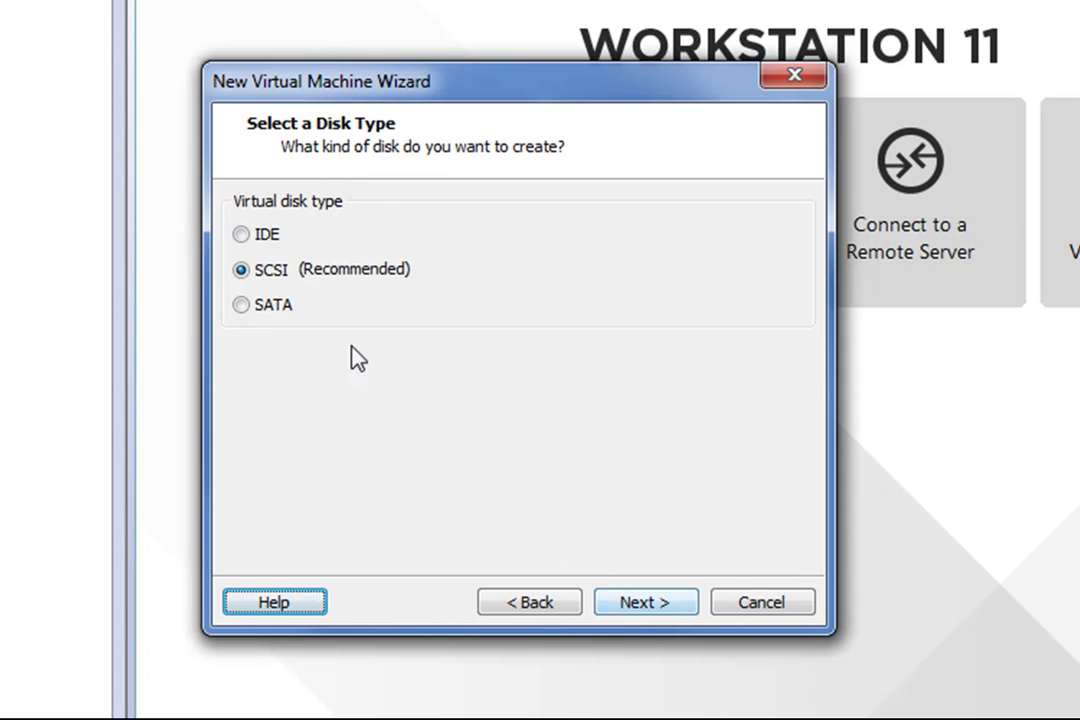
Step: Configure a new SCSI virtual disk with a maximum size of 20 GB, split into multiple files
{"action": "left_click", "coordinate": [664, 604]}
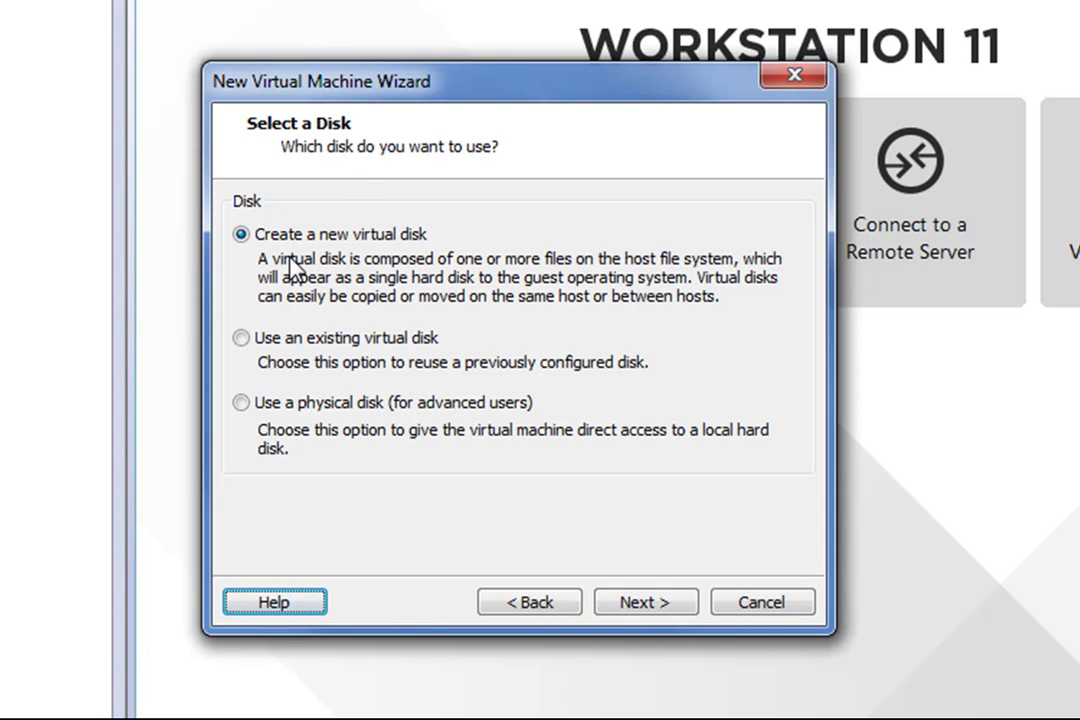
{"action": "left_click", "coordinate": [655, 606]}
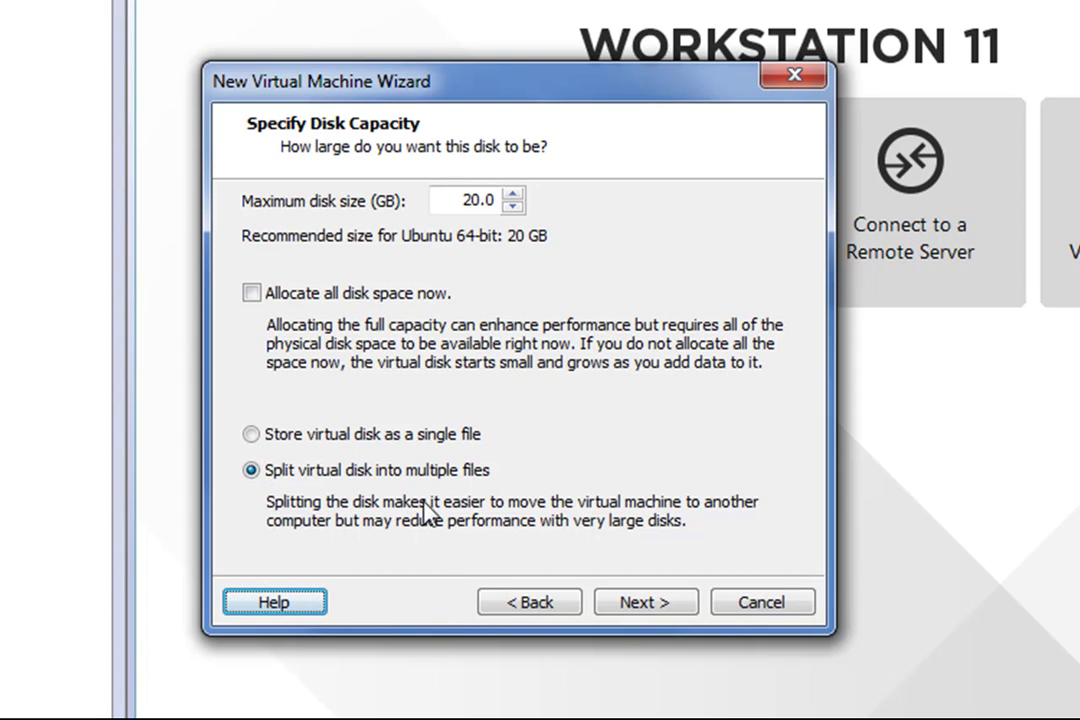
{"action": "left_click", "coordinate": [674, 606]}
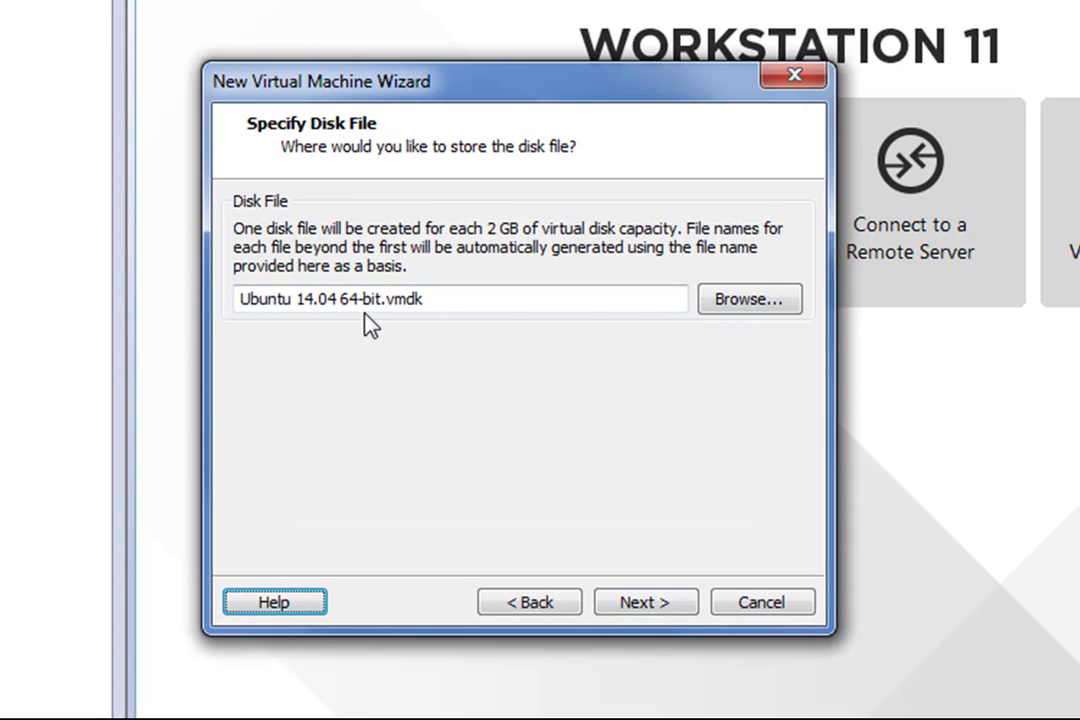
Step: Accept "Ubuntu 14.04 64-bit.vmdk" as the disk file name and proceed to the settings summary
{"action": "left_click", "coordinate": [470, 301]}
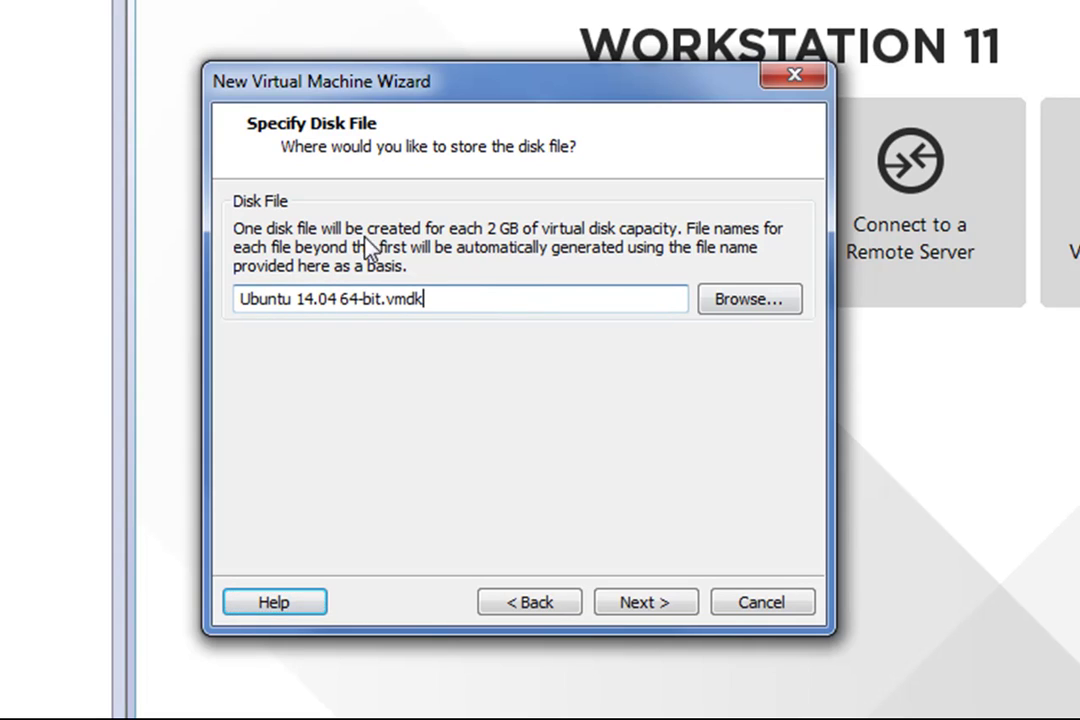
{"action": "left_click_drag", "start_coordinate": [389, 302], "coordinate": [429, 301]}
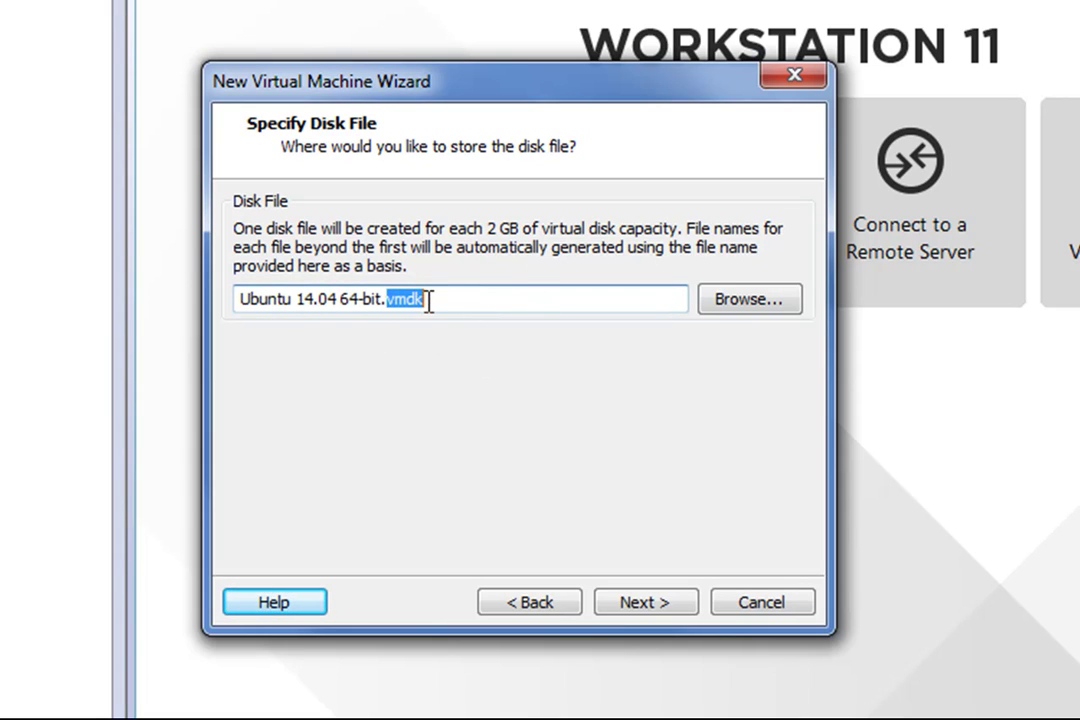
{"action": "left_click", "coordinate": [485, 299]}
{"action": "left_click", "coordinate": [670, 606]}
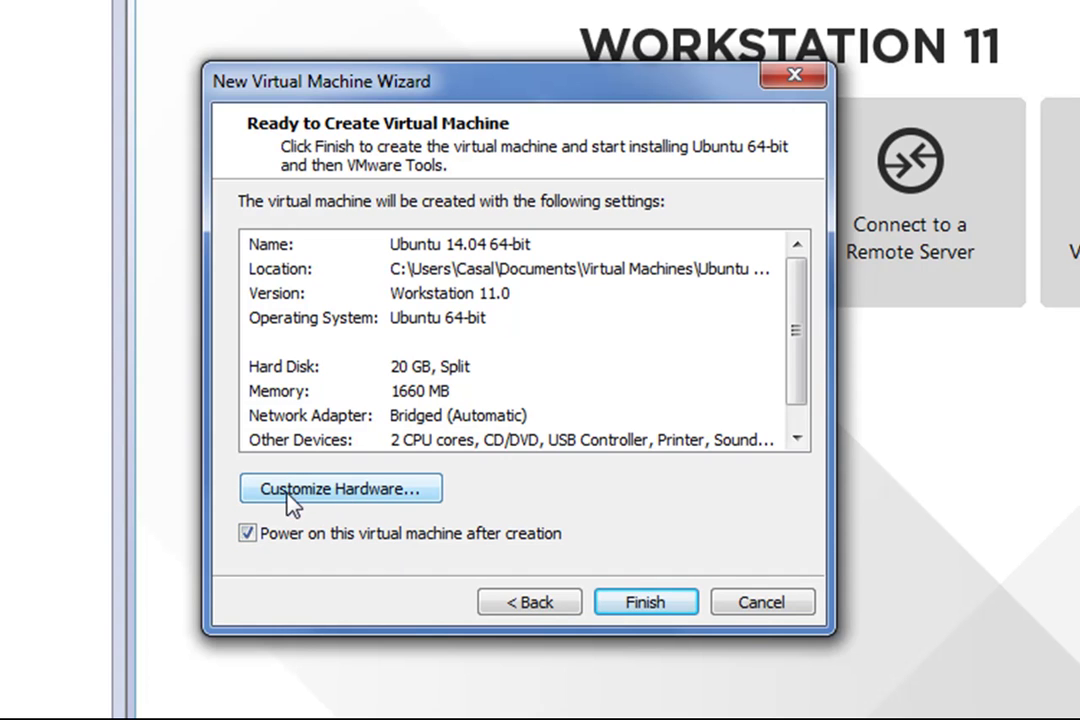
Step: Review the new virtual machine's network adapter, USB controller, processor and memory settings, and the hardware types available to add
{"action": "left_click", "coordinate": [342, 492]}
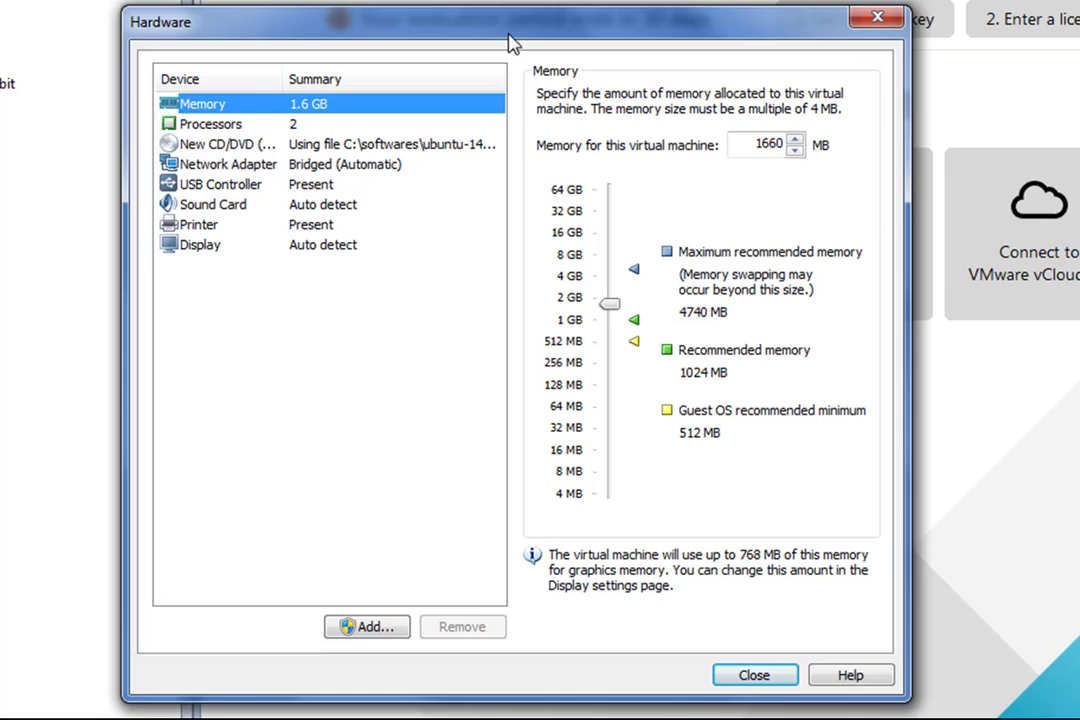
{"action": "left_click_drag", "start_coordinate": [511, 43], "coordinate": [565, 33]}
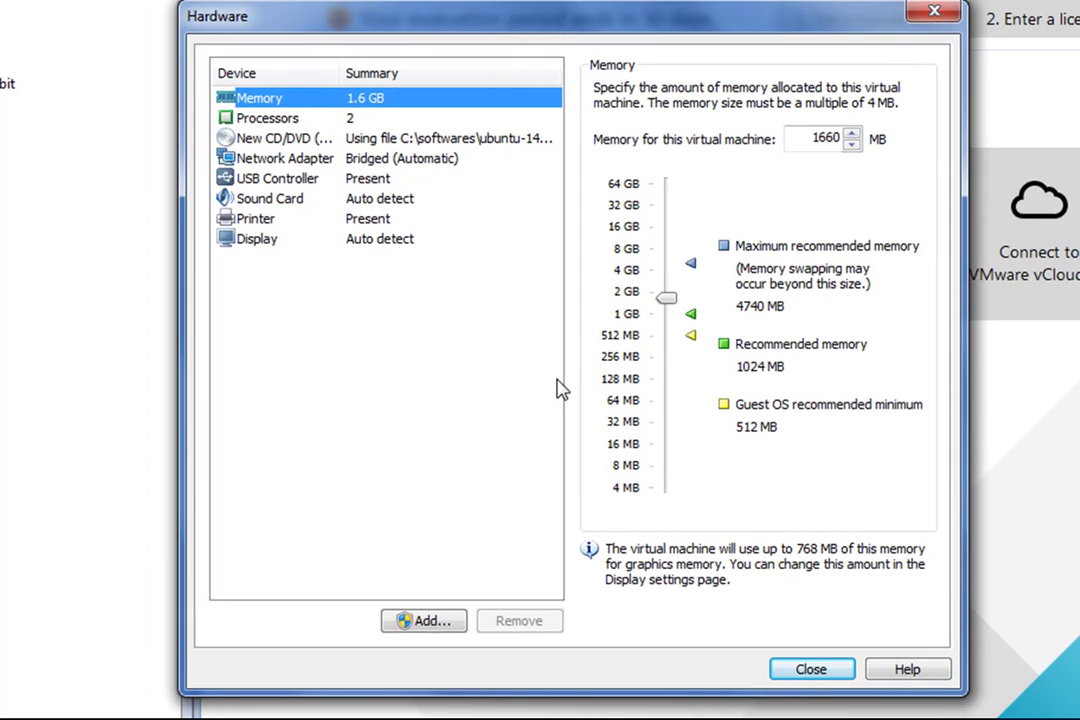
{"action": "left_click", "coordinate": [304, 166]}
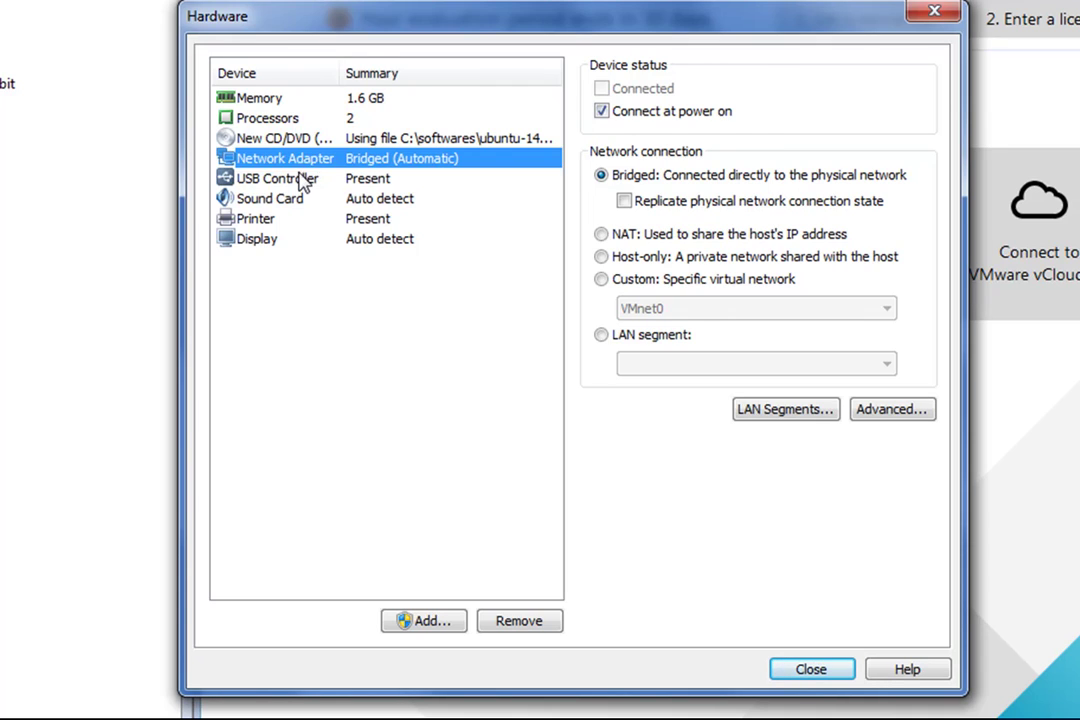
{"action": "left_click", "coordinate": [304, 179]}
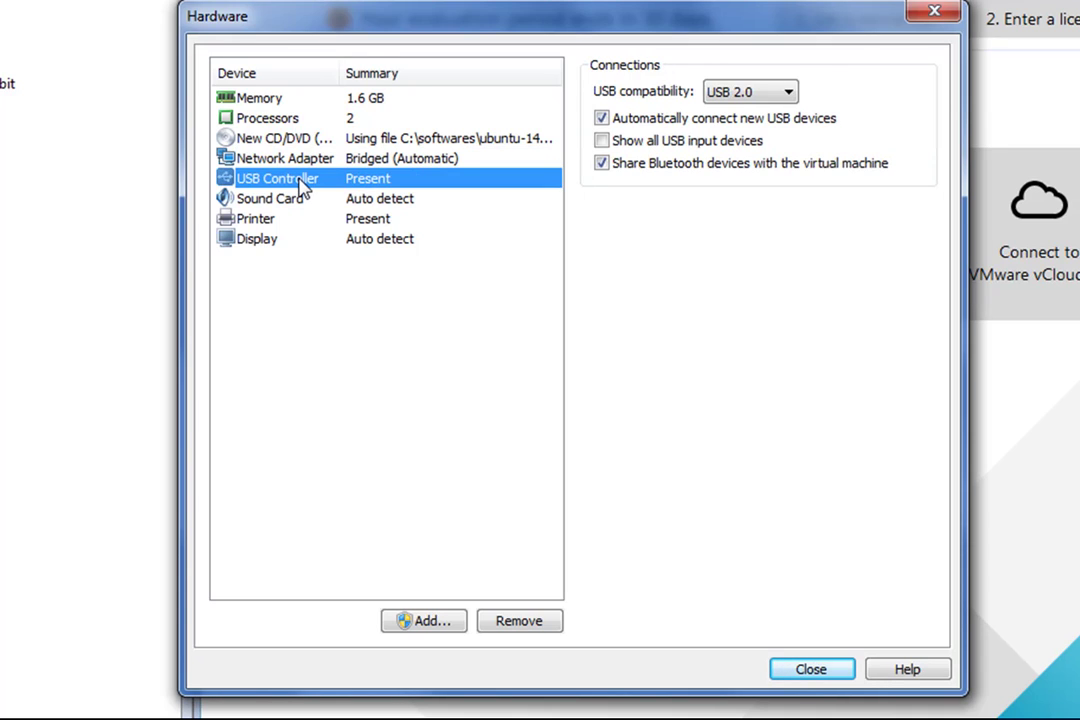
{"action": "left_click", "coordinate": [280, 120]}
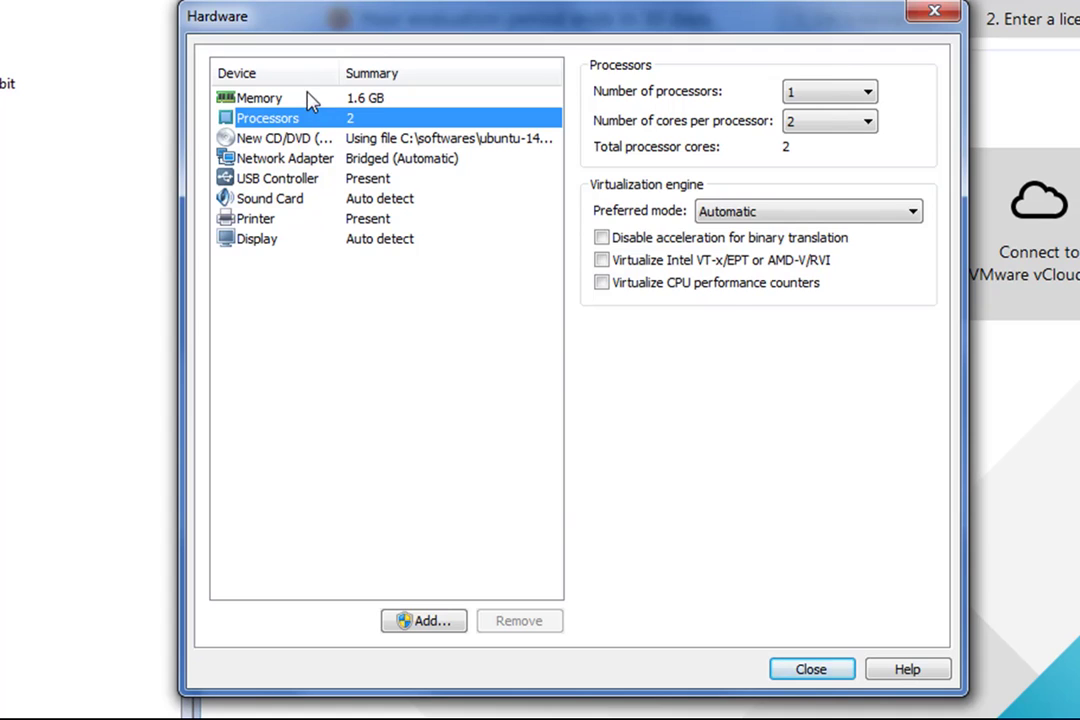
{"action": "left_click", "coordinate": [311, 97]}
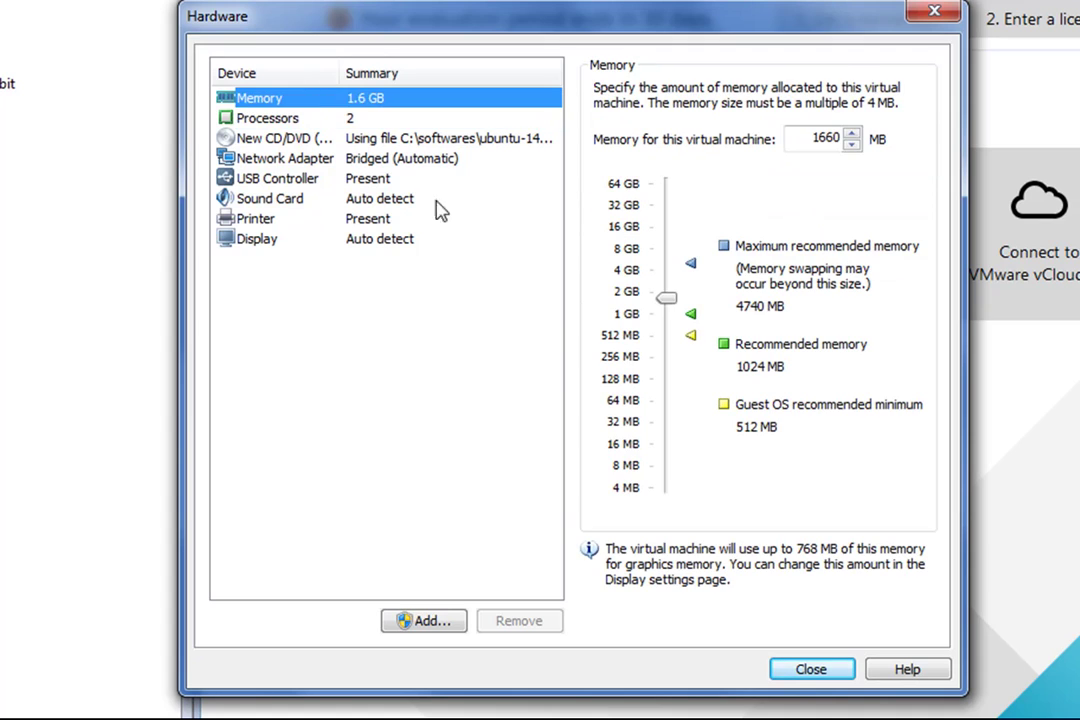
{"action": "left_click", "coordinate": [424, 622]}
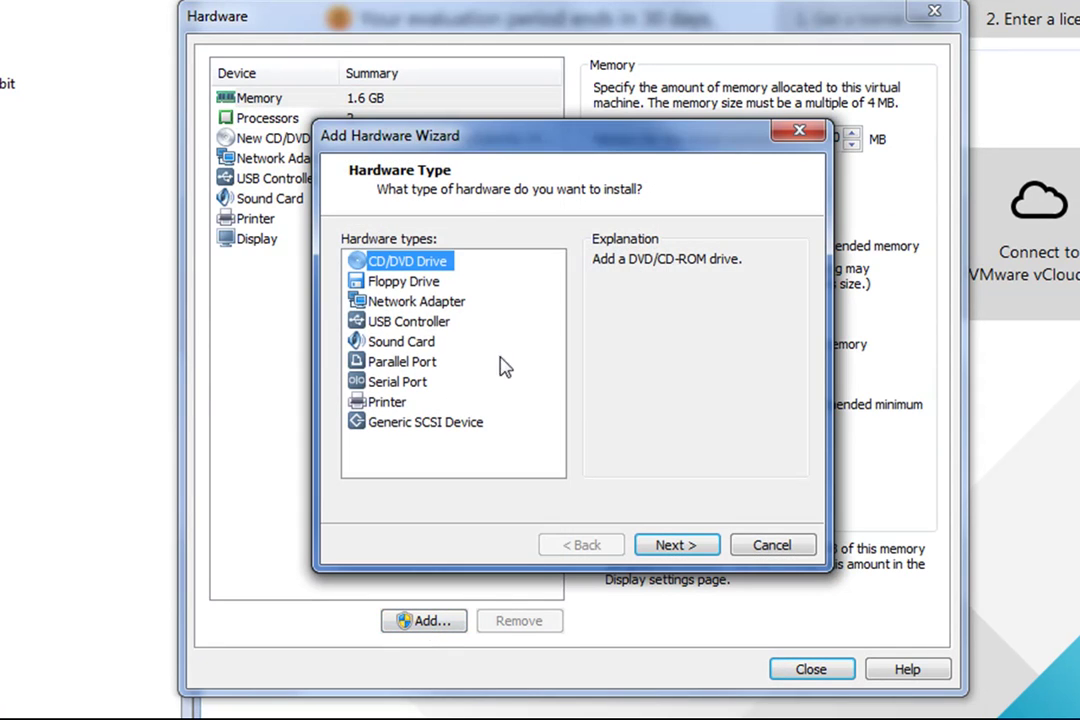
{"action": "left_click", "coordinate": [770, 548]}
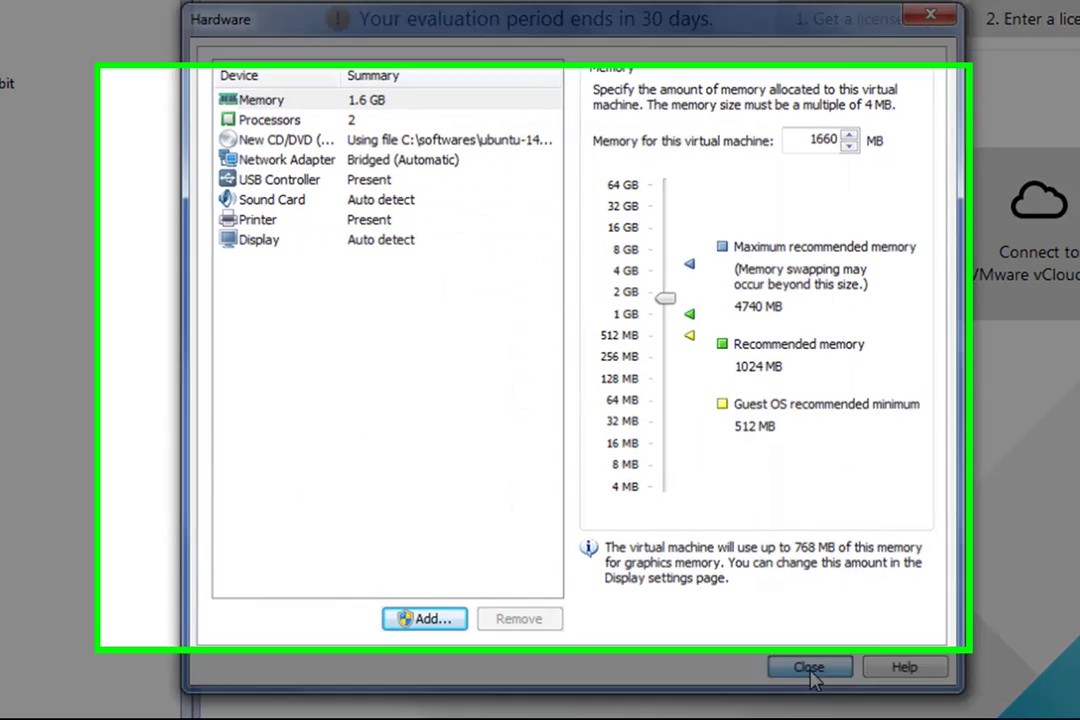
{"action": "left_click", "coordinate": [811, 670]}
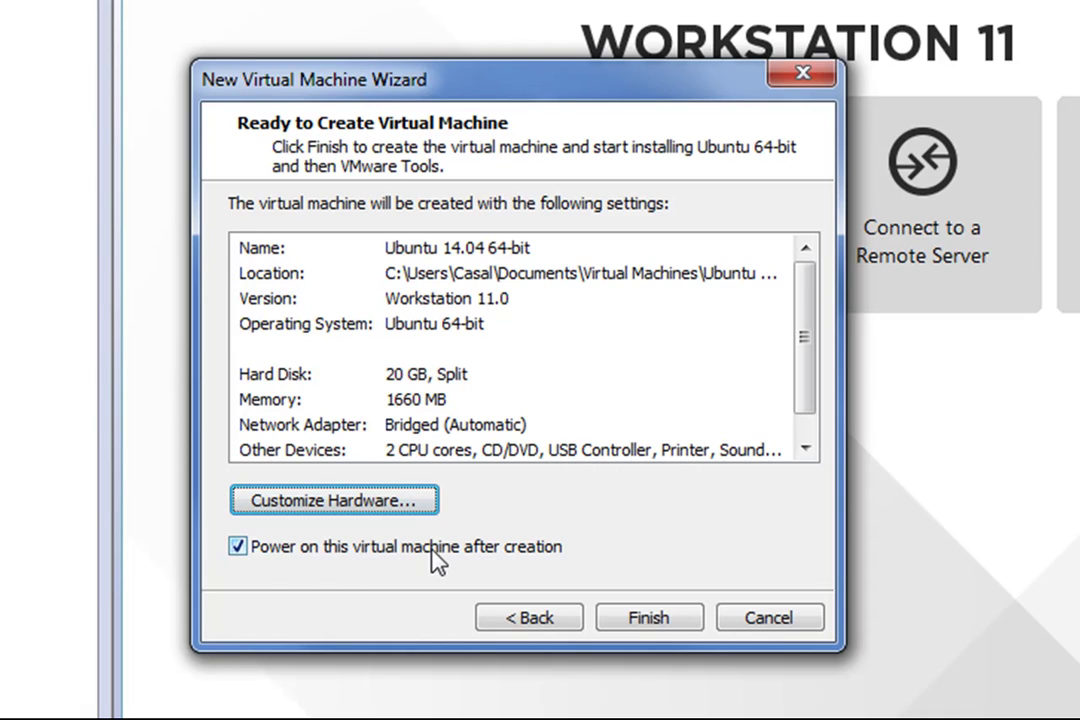
Step: Turn off powering on the virtual machine after creation and finish creating it
{"action": "left_click", "coordinate": [238, 546]}
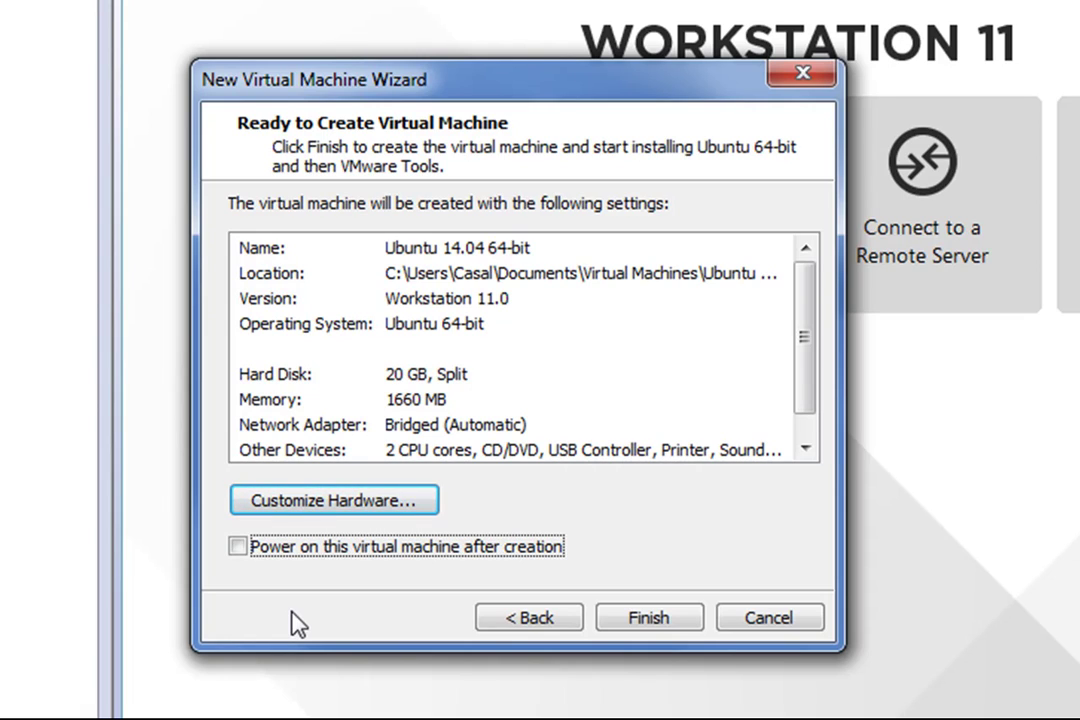
{"action": "left_click", "coordinate": [644, 614]}
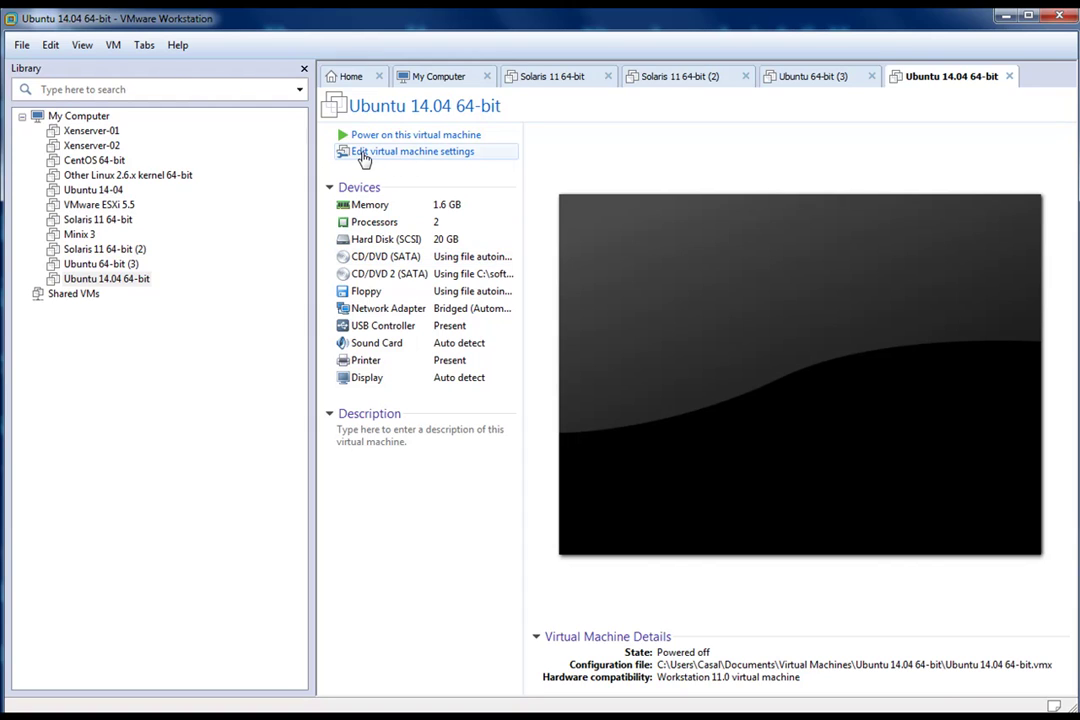
Step: Remove the CD/DVD (SATA) drive that uses autoinst.iso from the Ubuntu 14.04 64-bit virtual machine and save its settings
{"action": "left_click", "coordinate": [407, 160]}
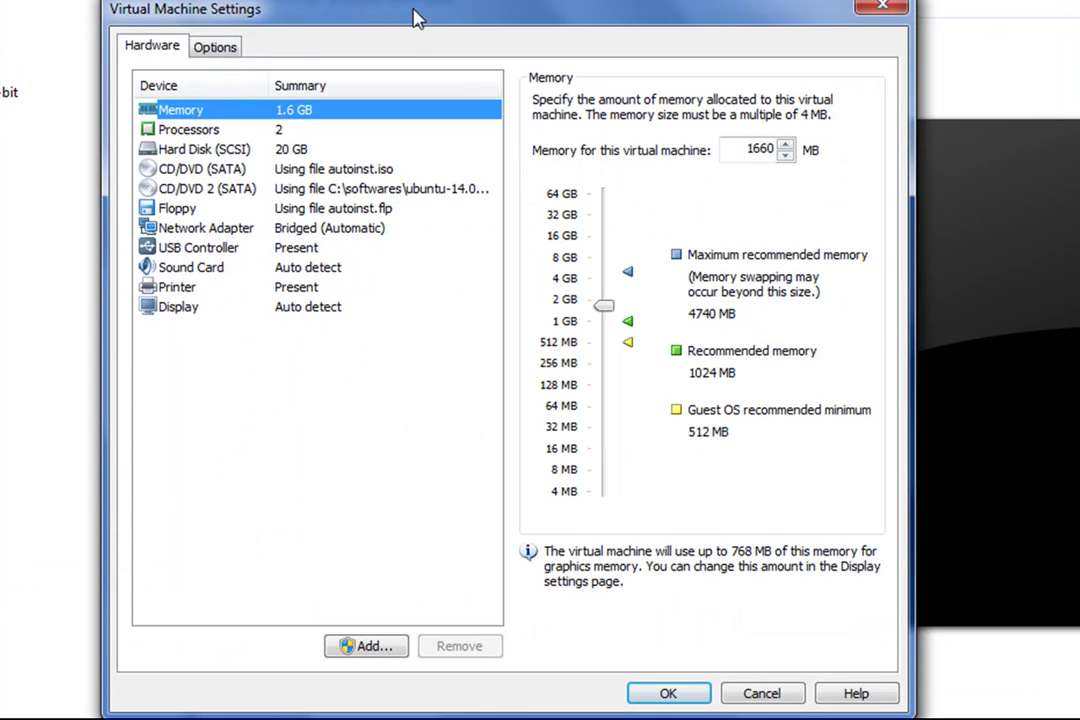
{"action": "left_click", "coordinate": [192, 171]}
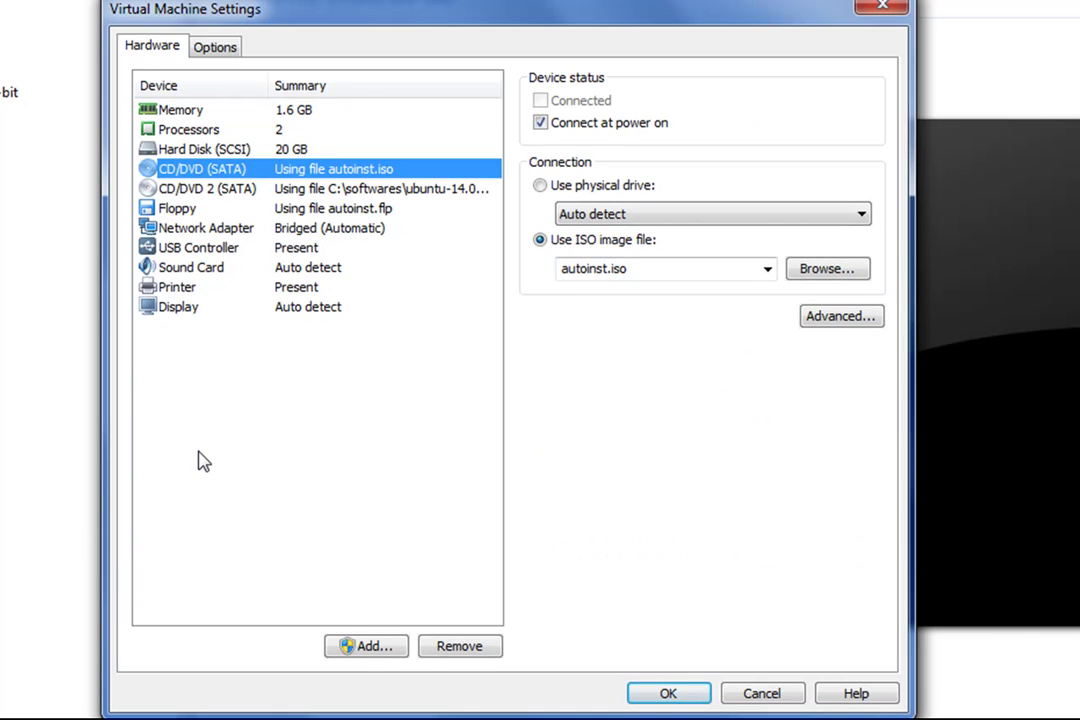
{"action": "left_click", "coordinate": [482, 646]}
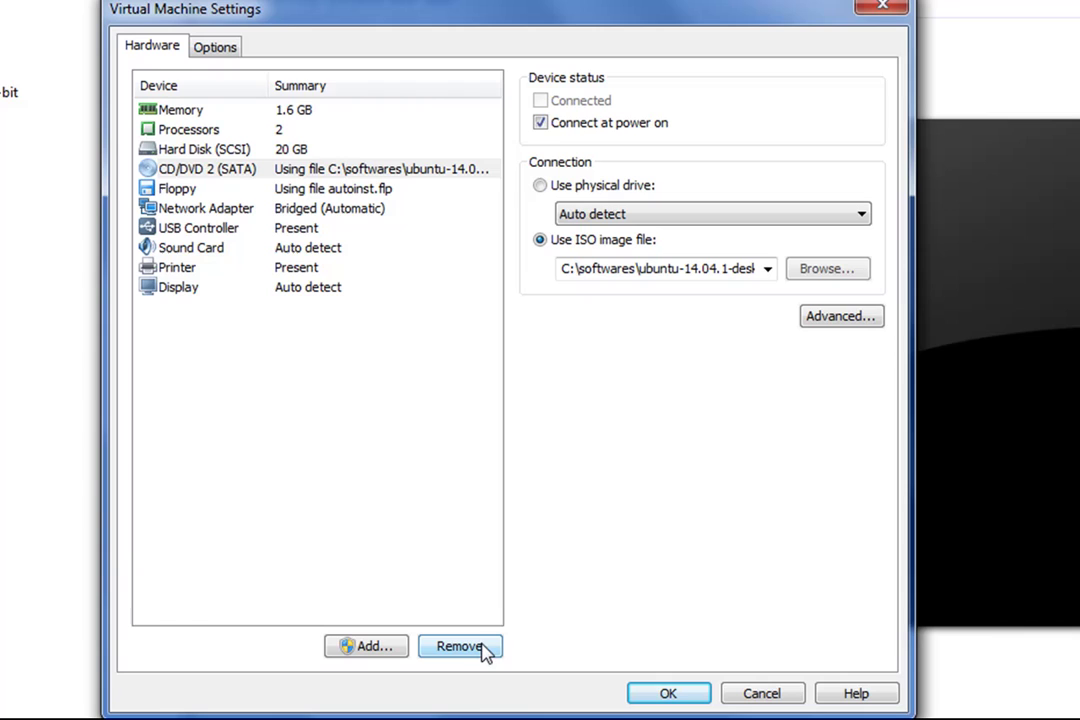
{"action": "left_click", "coordinate": [670, 694]}
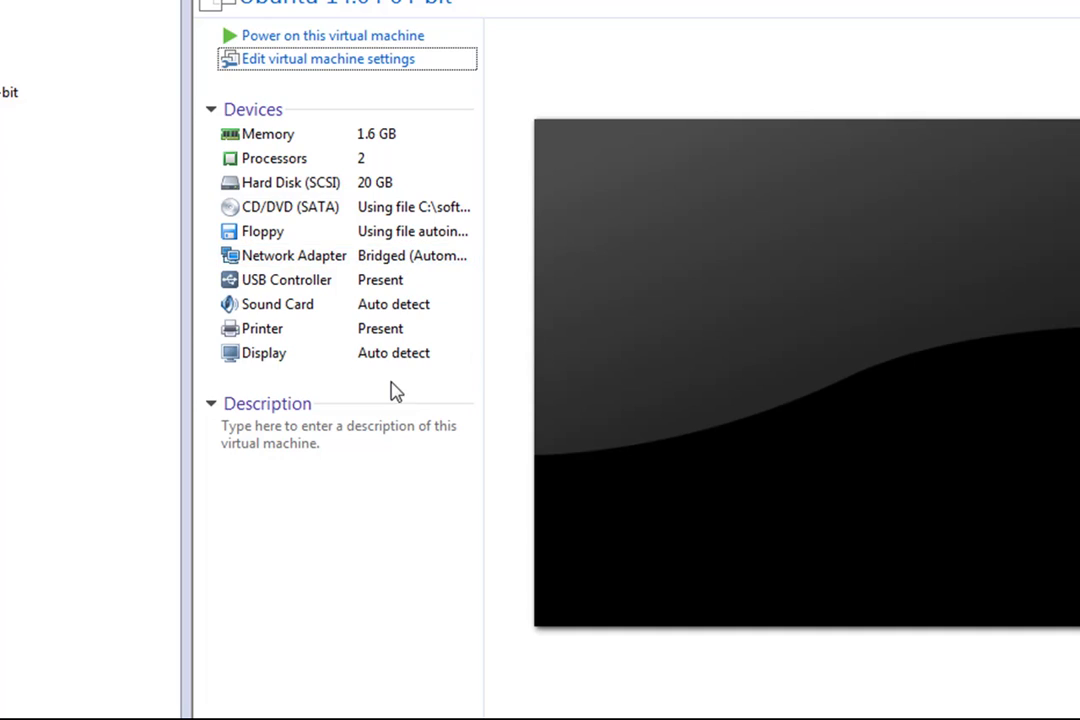
Step: Power on the virtual machine, choose Português do Brasil as the installer language and start the Ubuntu installation
{"action": "left_click", "coordinate": [323, 37]}
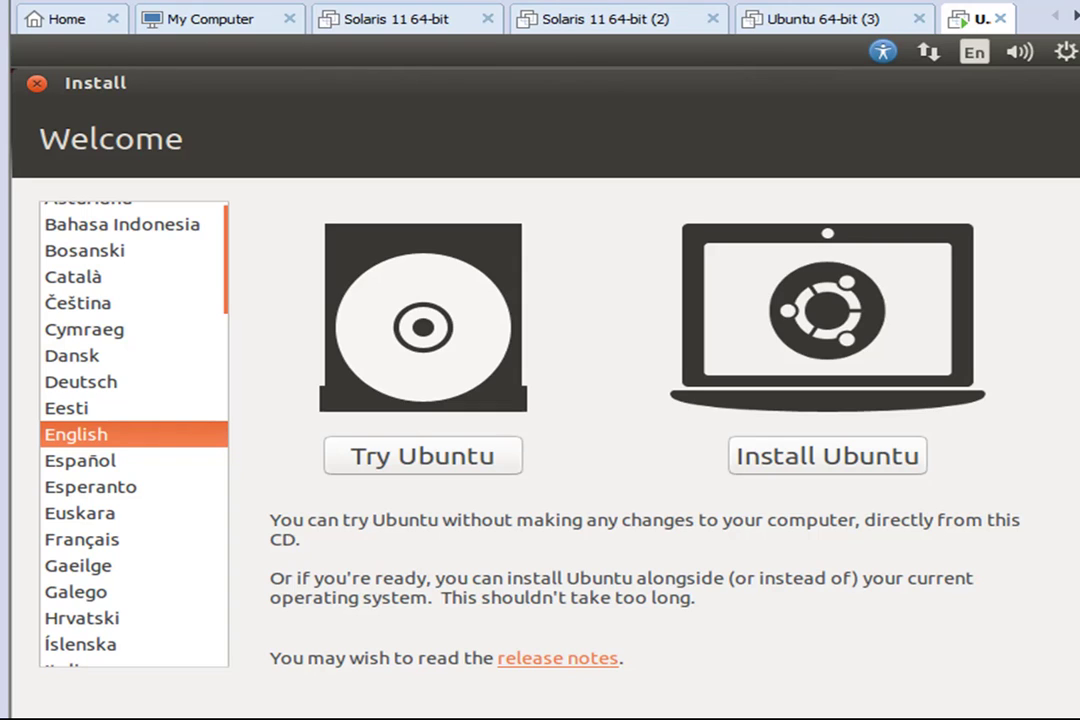
{"action": "left_click", "coordinate": [222, 280]}
{"action": "left_click_drag", "start_coordinate": [236, 287], "coordinate": [166, 370]}
{"action": "left_click", "coordinate": [145, 352]}
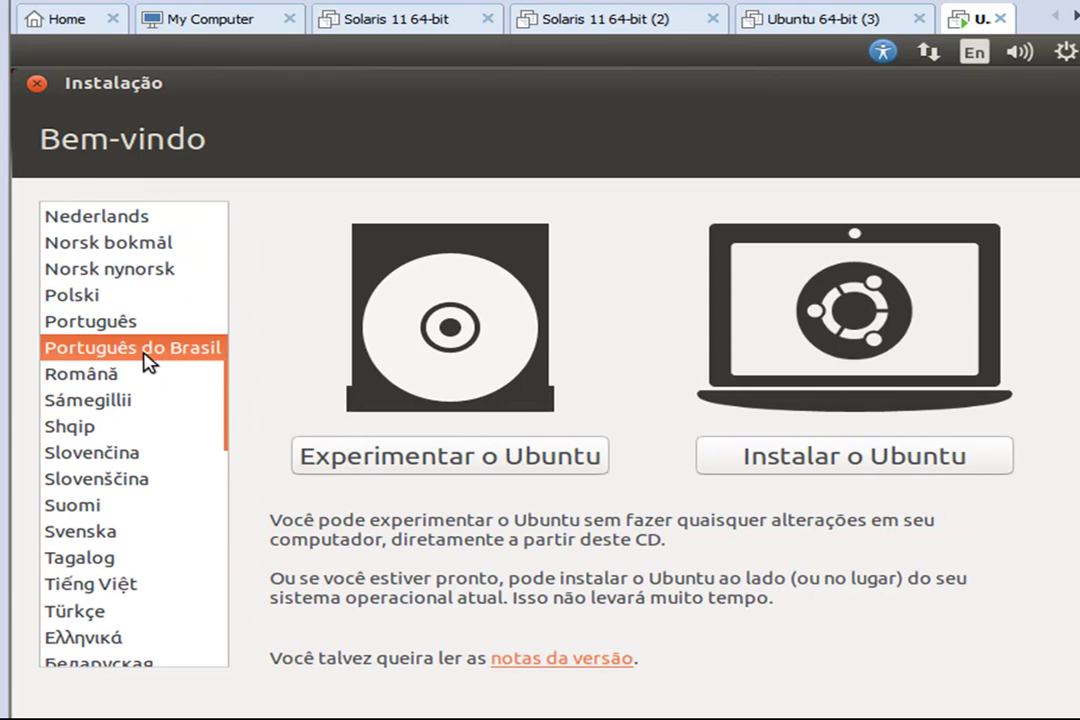
{"action": "left_click", "coordinate": [785, 462]}
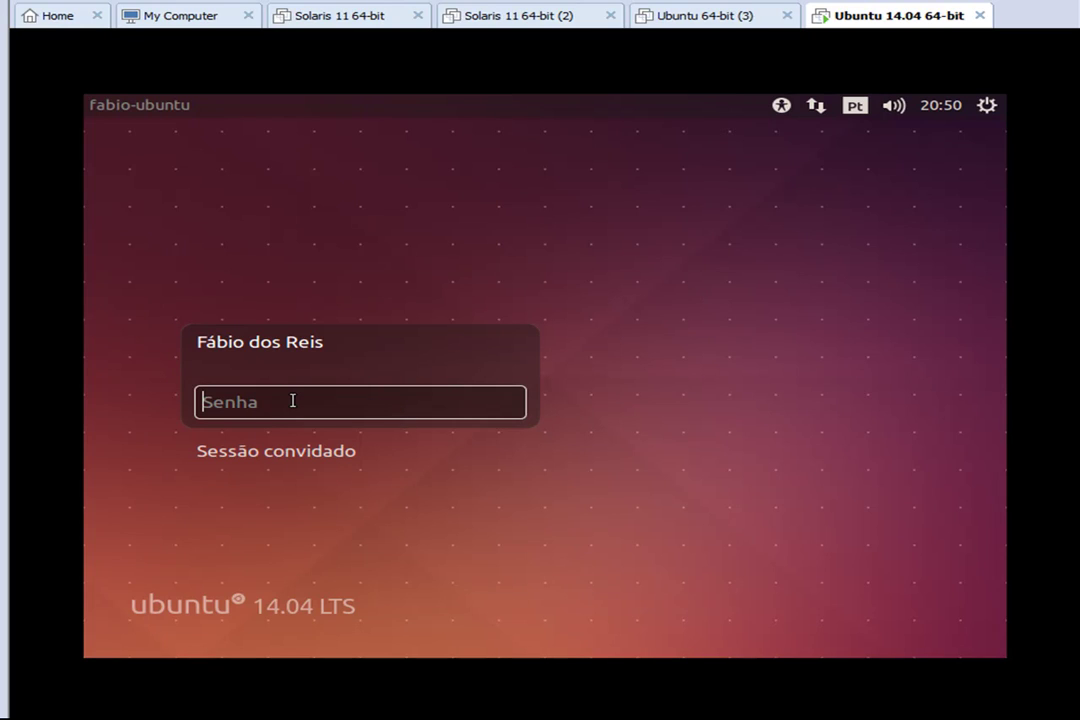
Step: Enter the account password at the Ubuntu login screen and log in to the desktop
{"action": "type", "text": "••••••••"}
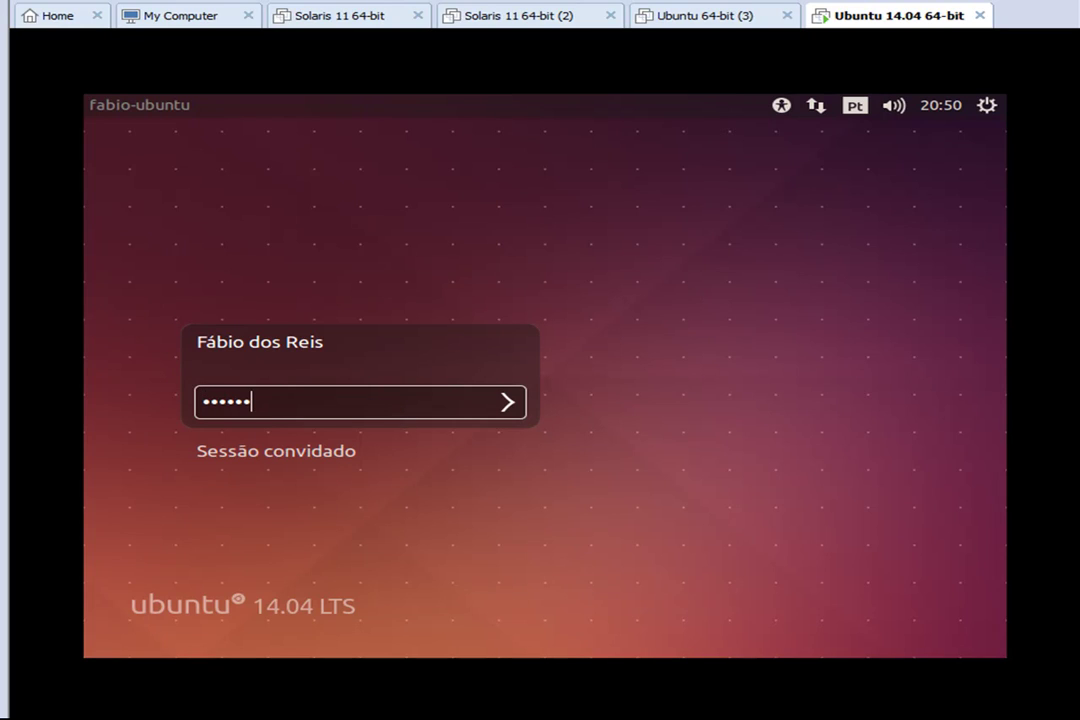
{"action": "key", "text": "Return"}
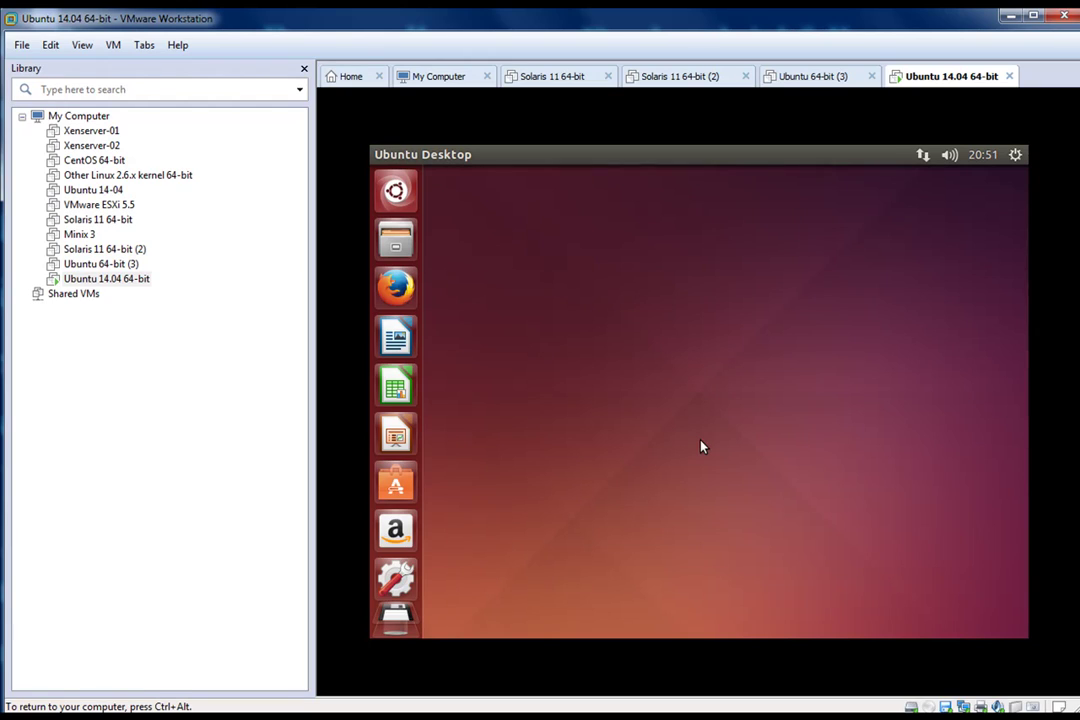
Step: Examine the commands available for the running Ubuntu 14.04 64-bit virtual machine, including power, snapshot and management options such as cloning
{"action": "right_click", "coordinate": [930, 86]}
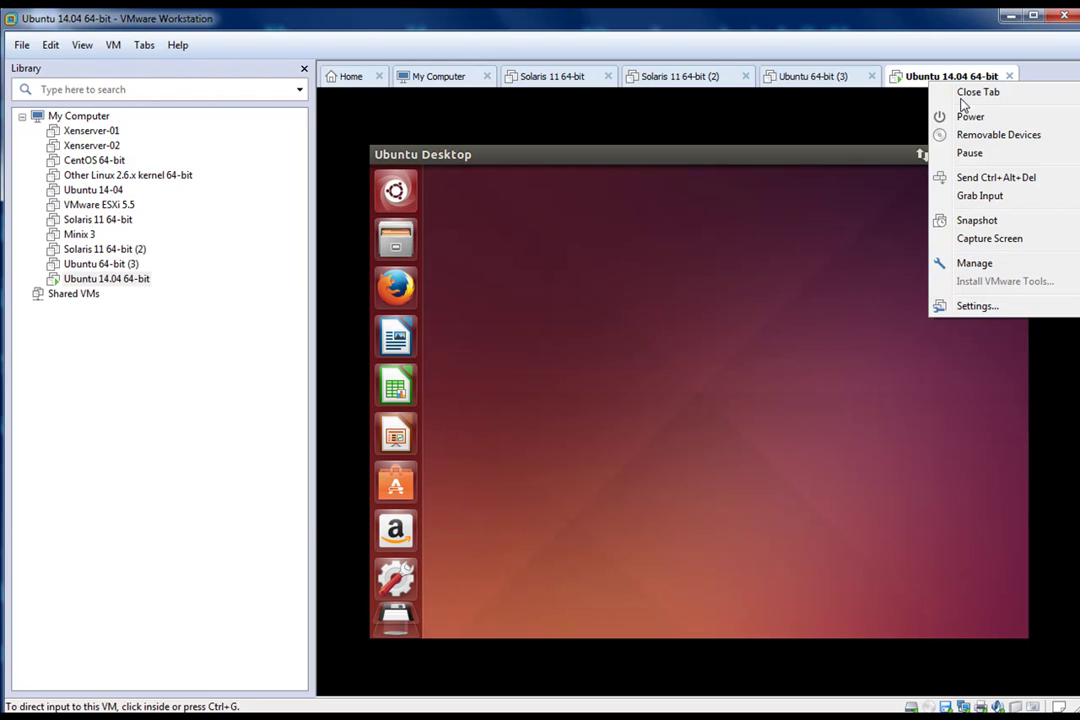
{"action": "left_click", "coordinate": [646, 202]}
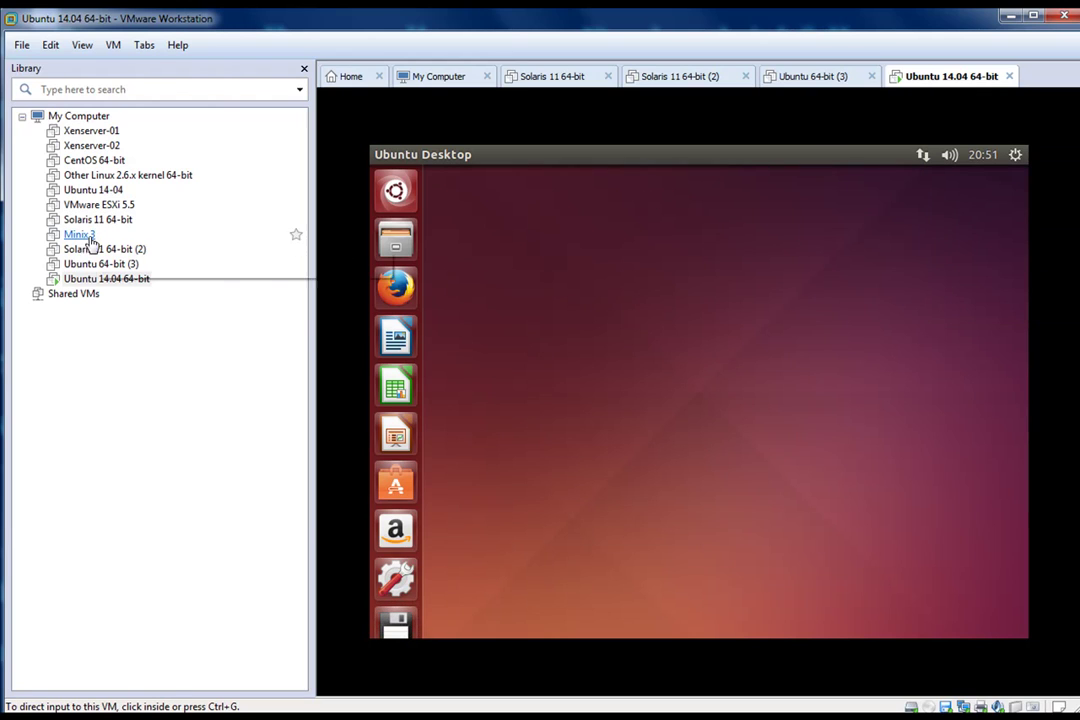
{"action": "right_click", "coordinate": [118, 281]}
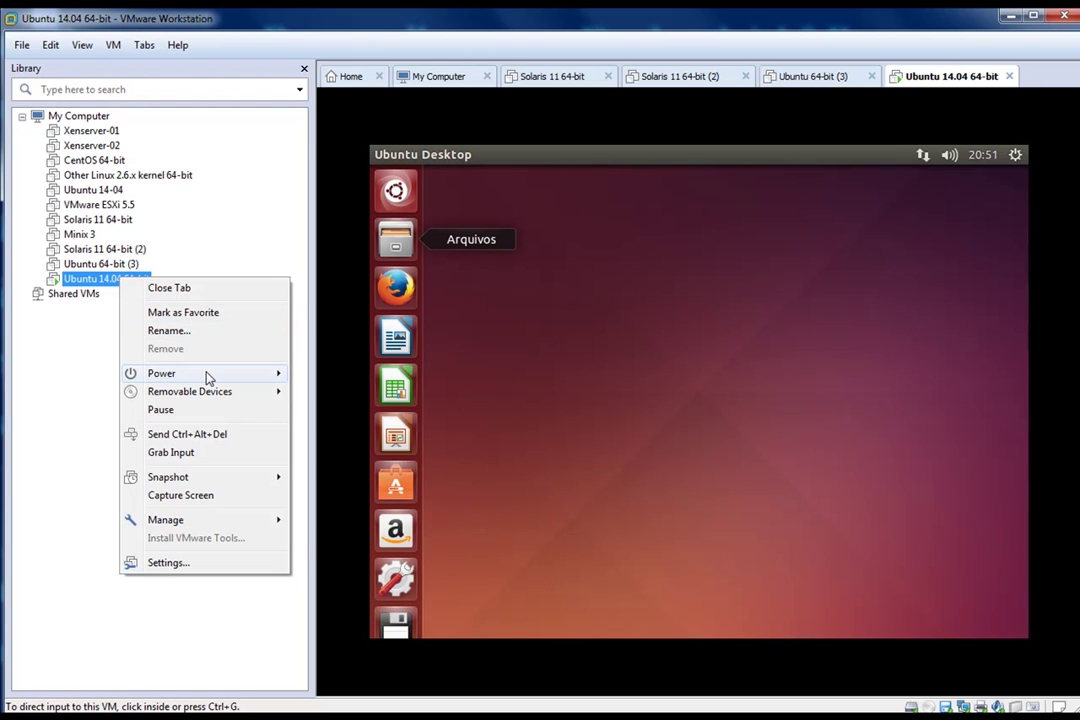
{"action": "mouse_move", "coordinate": [208, 377]}
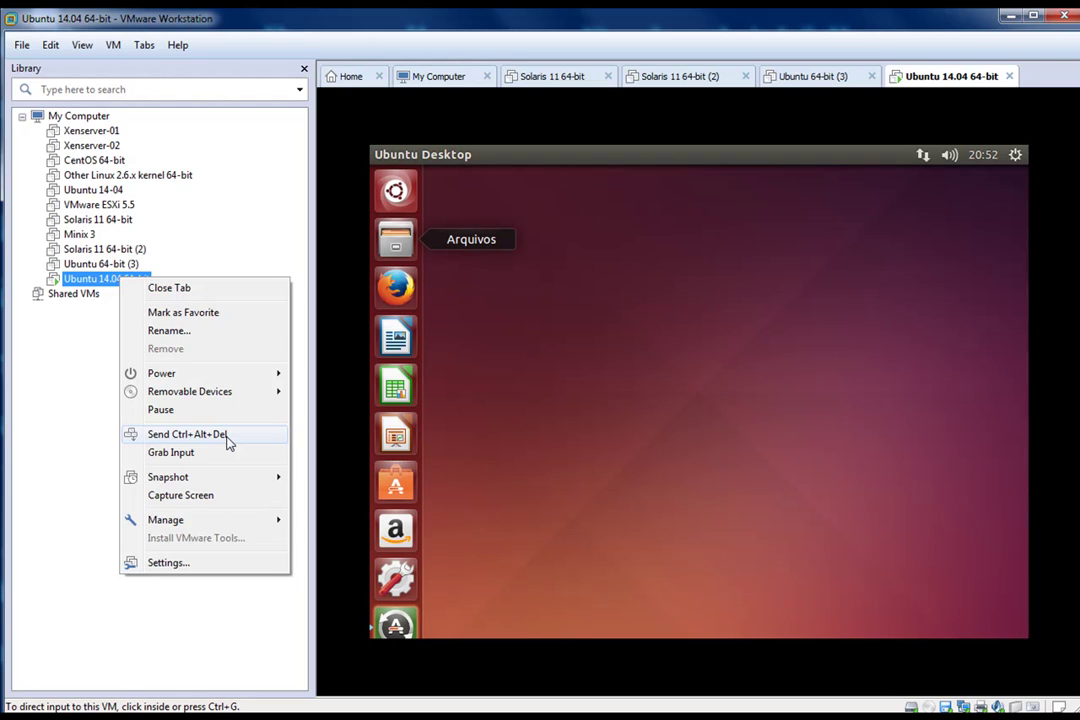
{"action": "mouse_move", "coordinate": [217, 480]}
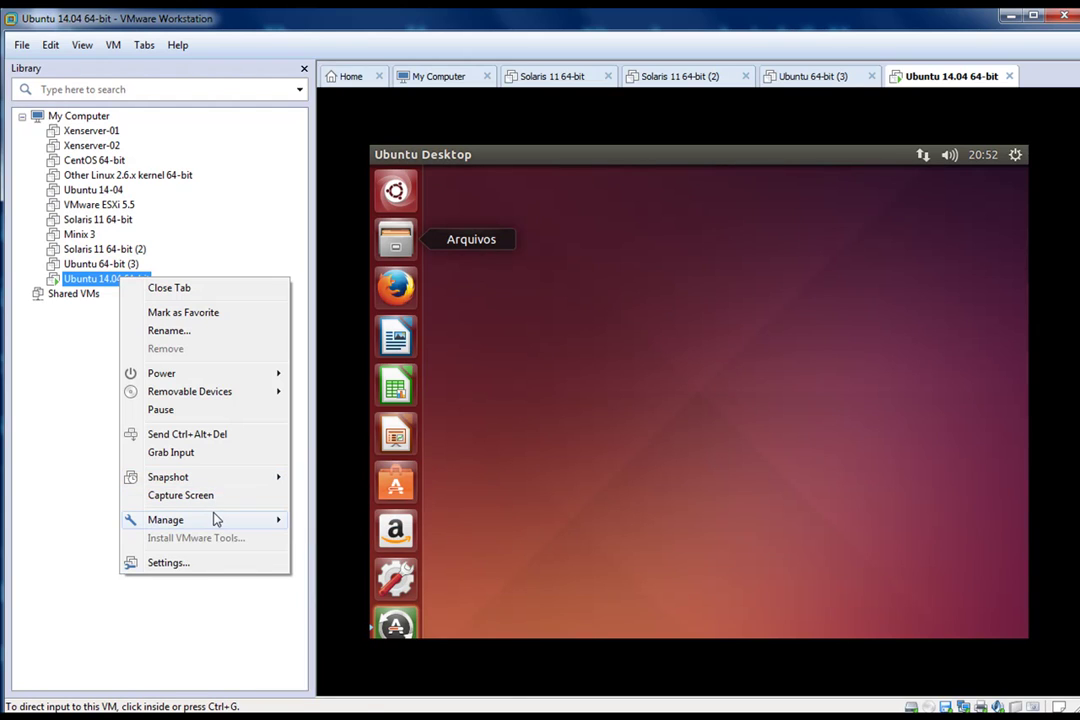
{"action": "mouse_move", "coordinate": [214, 516]}
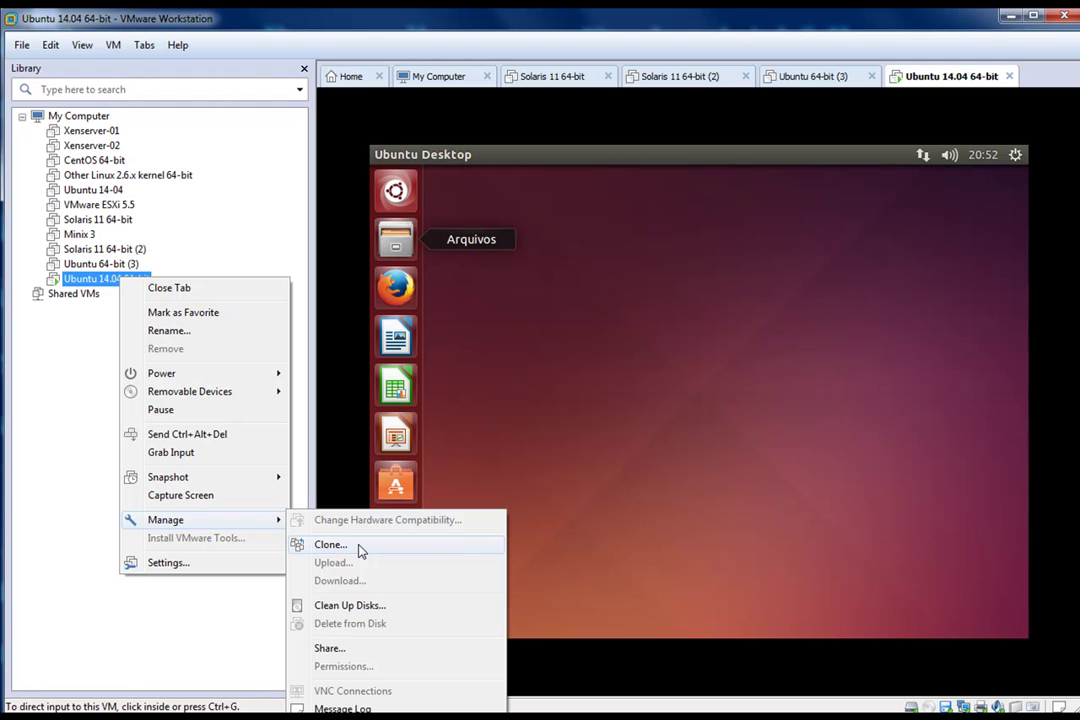
Step: Review the running virtual machine's hardware and general option settings, dismiss them and release input from the guest to the host
{"action": "left_click", "coordinate": [170, 563]}
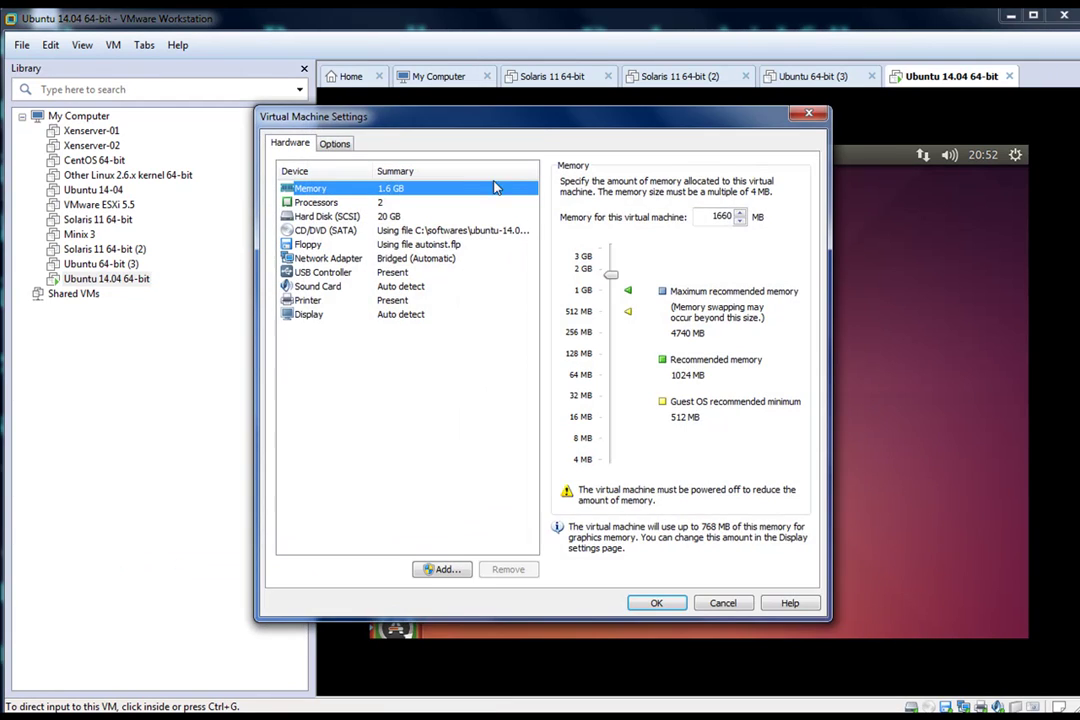
{"action": "left_click_drag", "start_coordinate": [535, 122], "coordinate": [610, 123]}
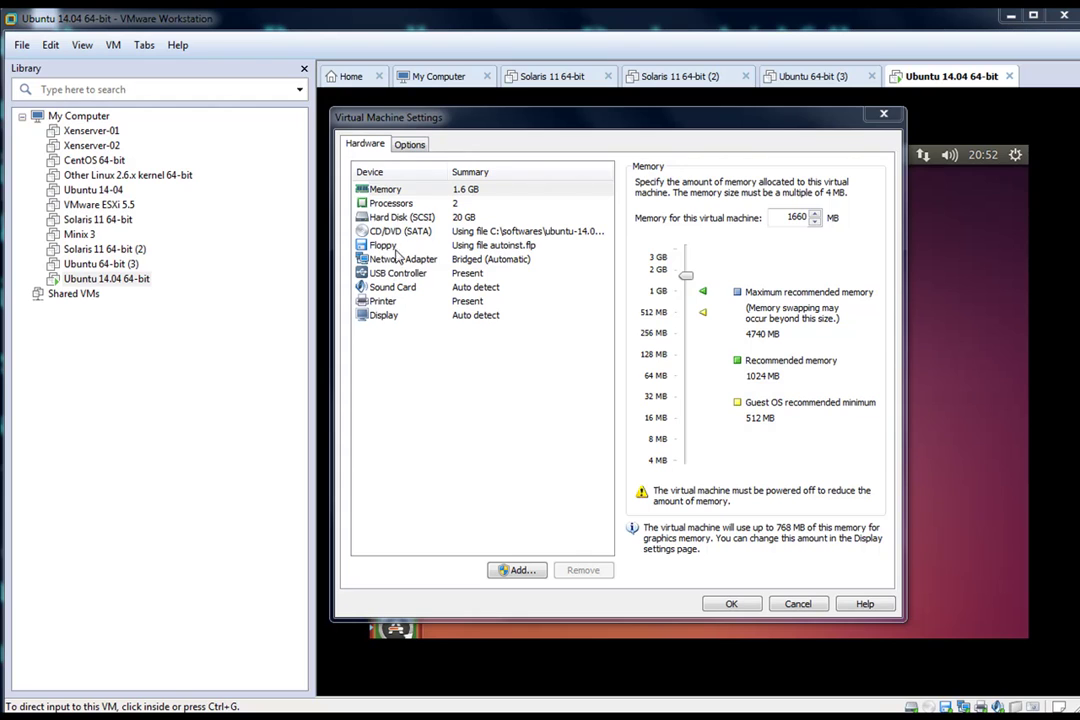
{"action": "left_click", "coordinate": [410, 144]}
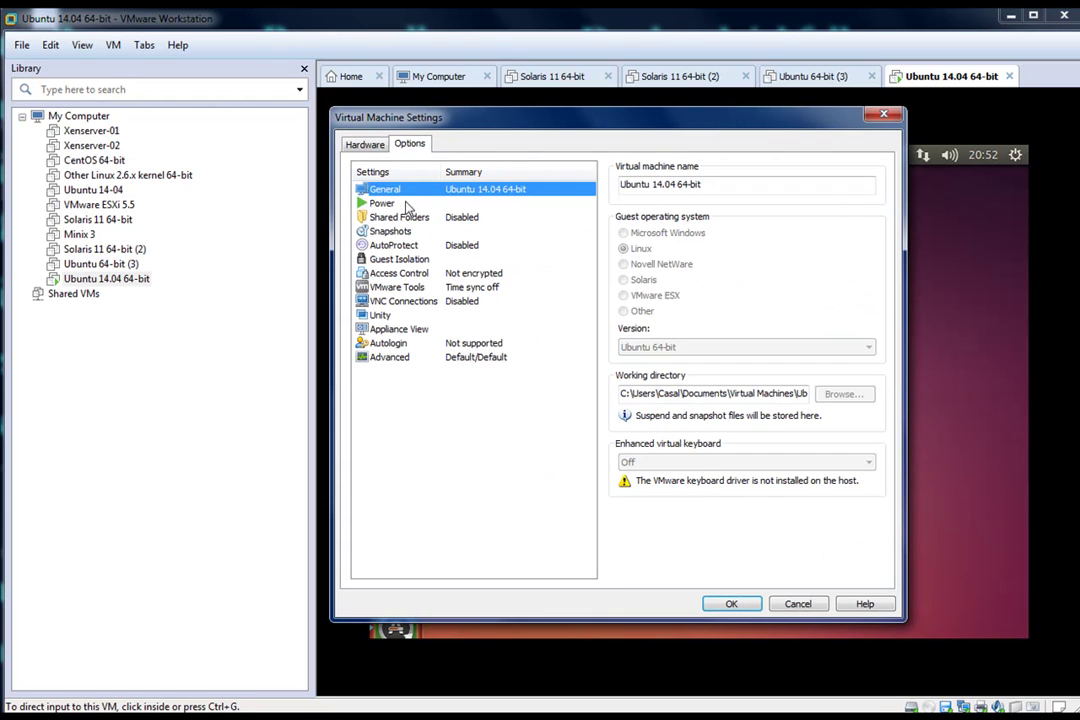
{"action": "left_click", "coordinate": [366, 145]}
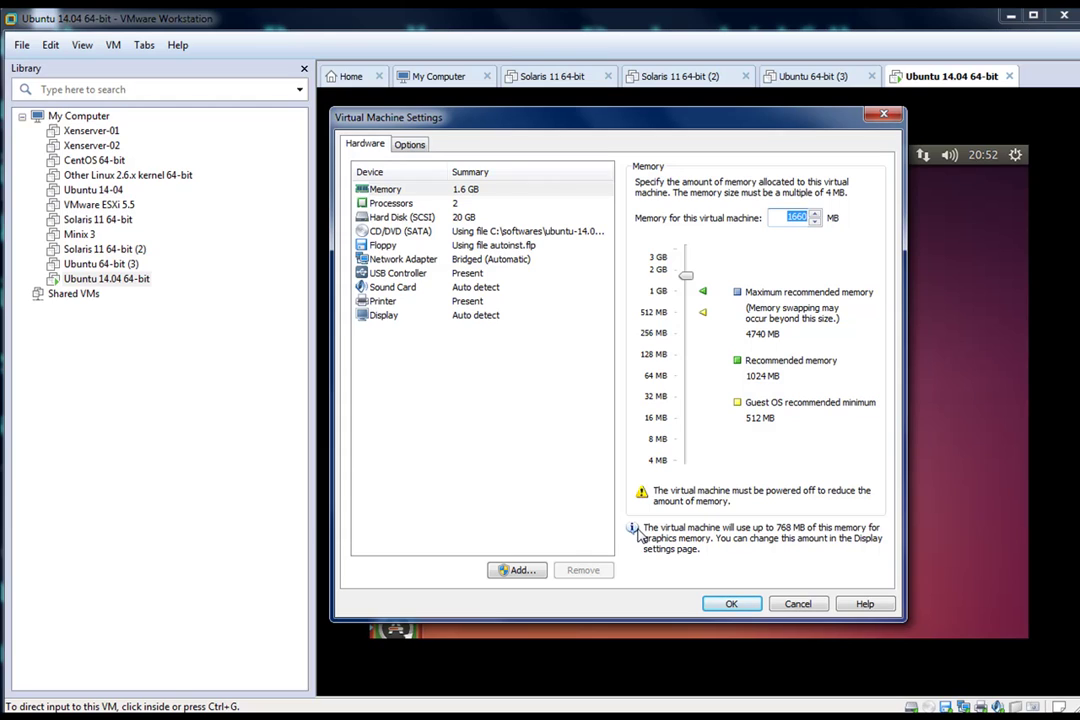
{"action": "left_click", "coordinate": [797, 605]}
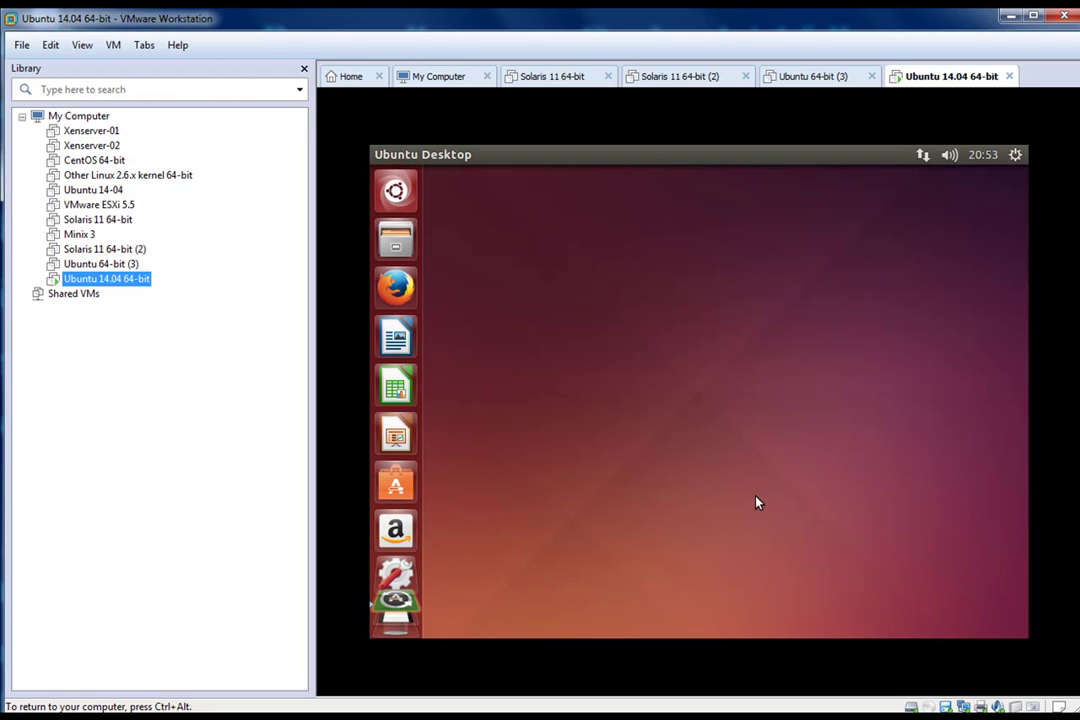
{"action": "key", "text": "ctrl+alt"}
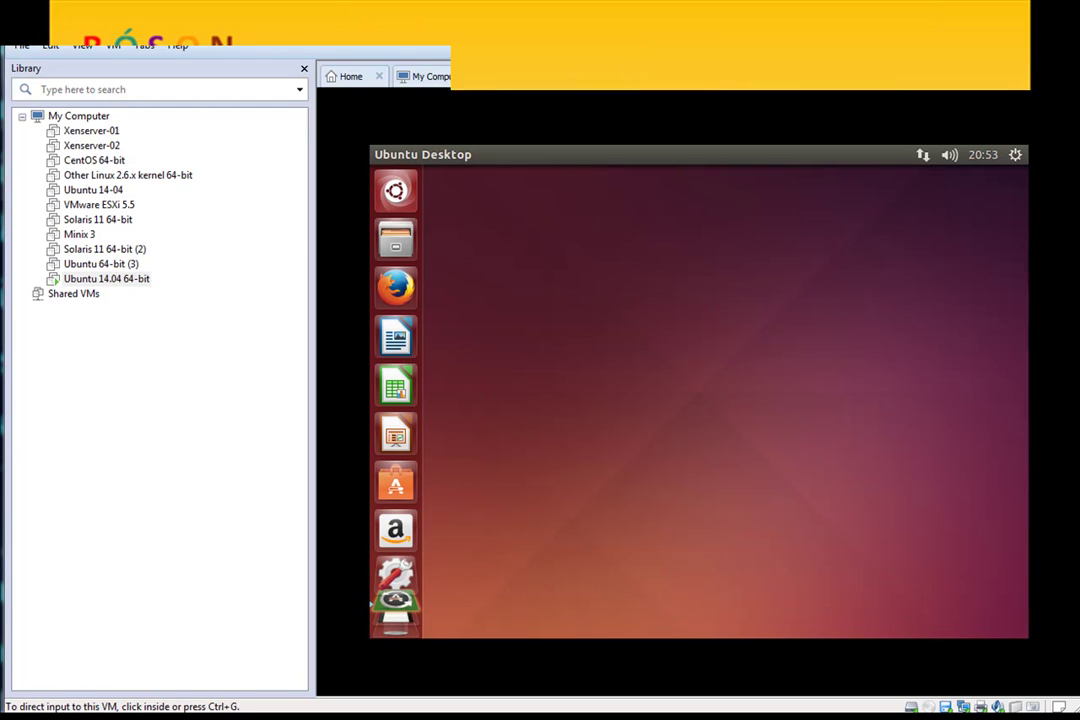